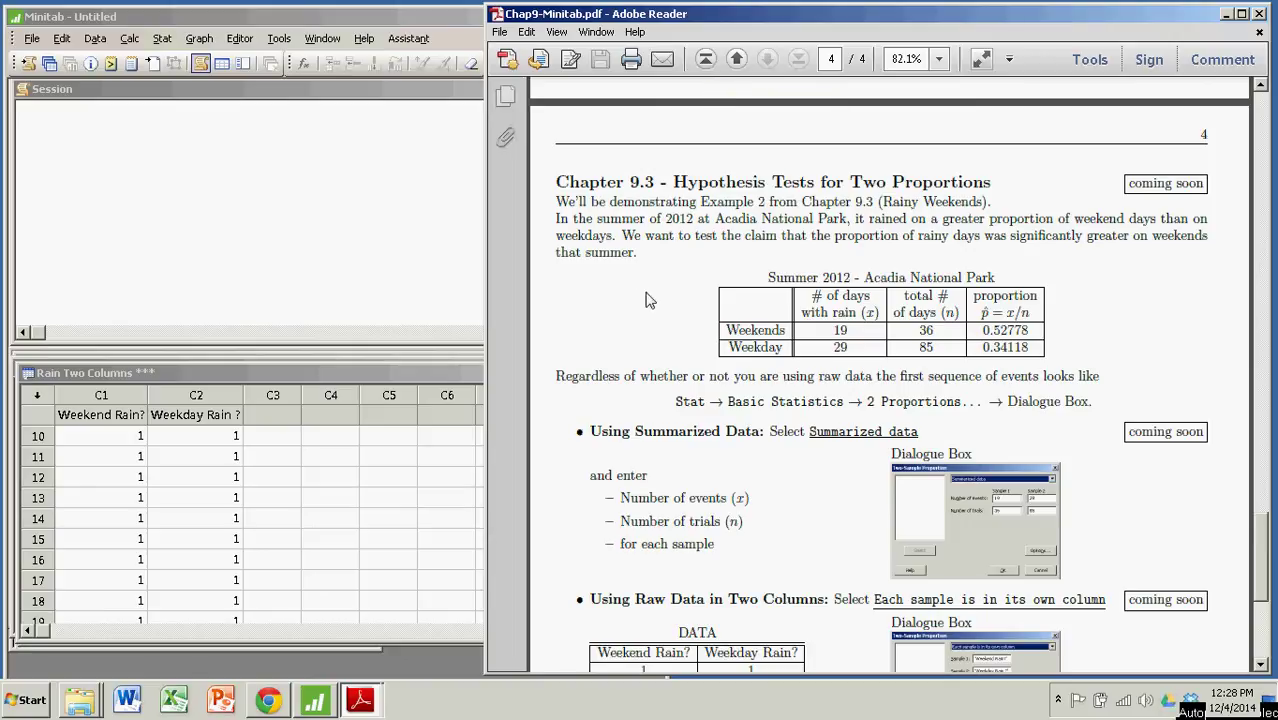
# Step: Scroll the PDF and highlight the 'Using Summarized Data' and 'Using Raw Data in Two Columns' headings
pyautogui.scroll(-5, 648, 300)
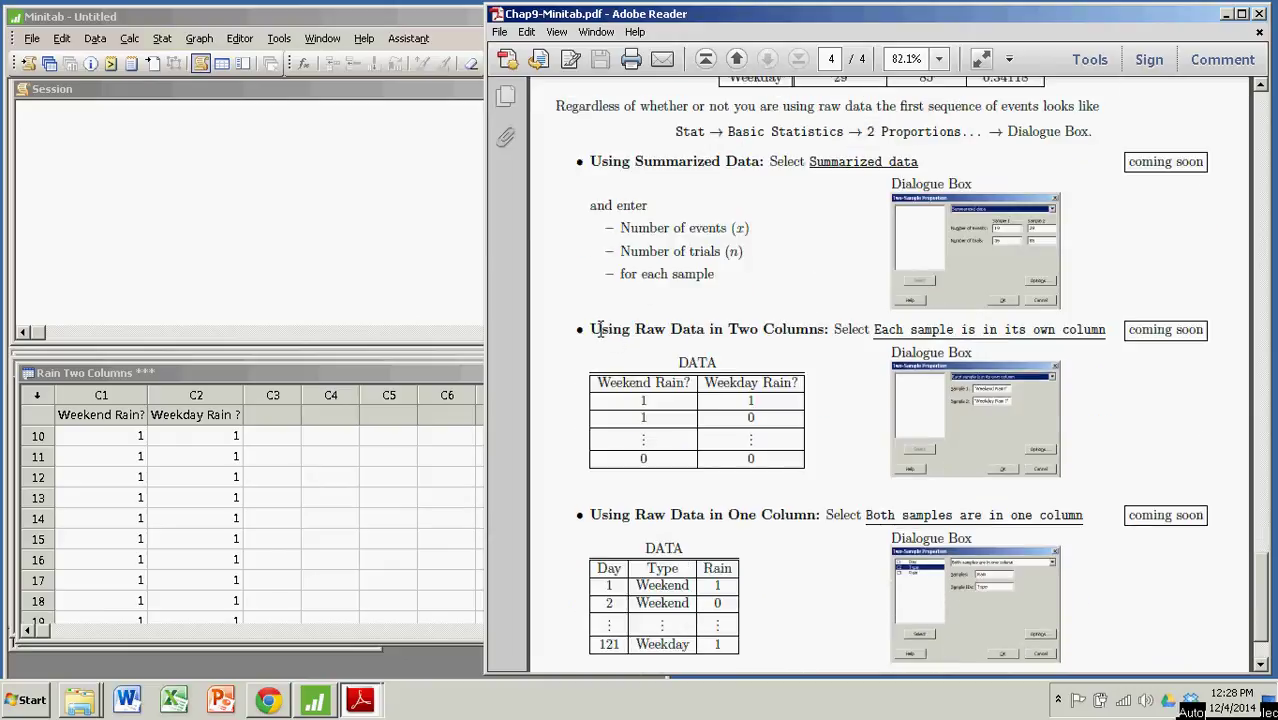
pyautogui.moveTo(592, 329); pyautogui.dragTo(805, 328)
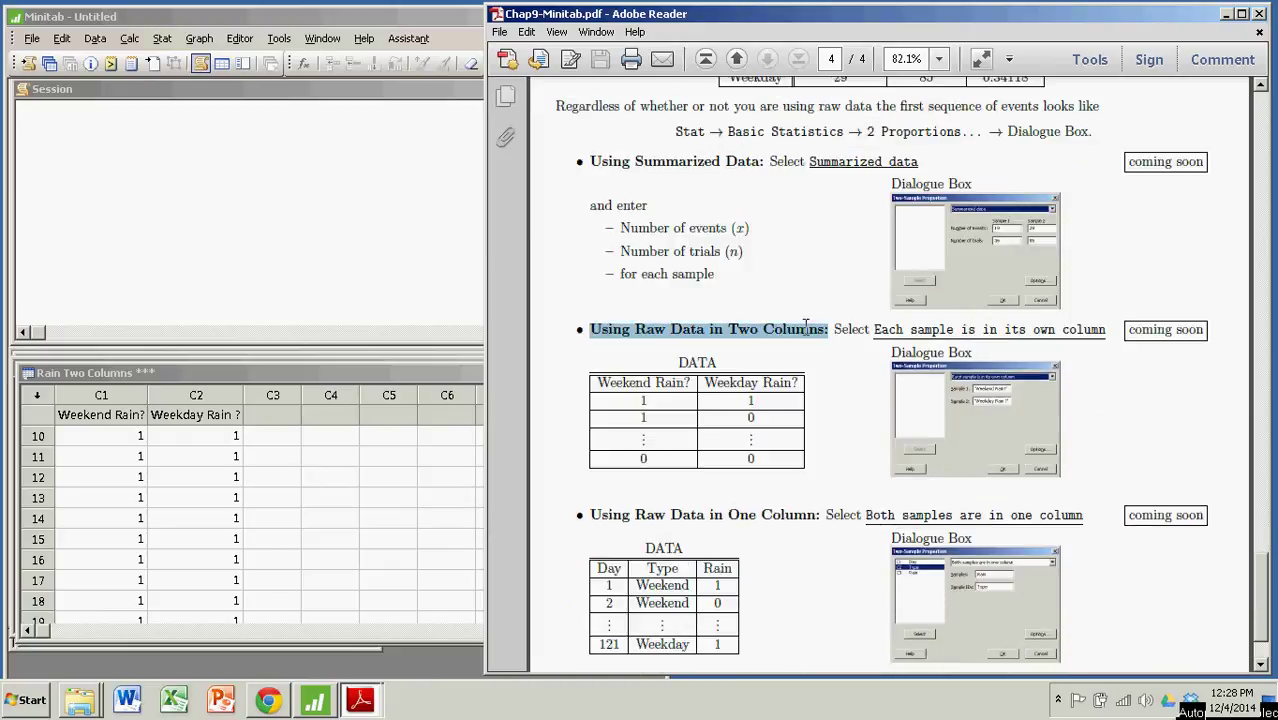
pyautogui.click(594, 161)
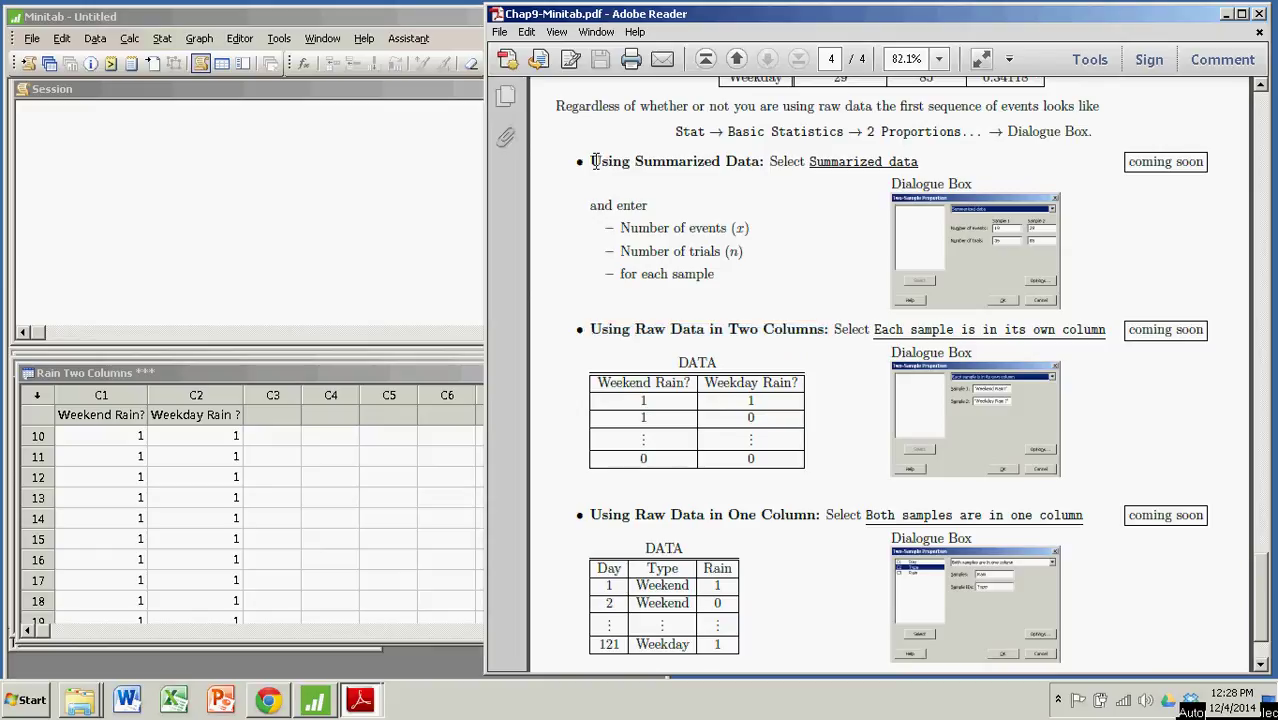
pyautogui.moveTo(594, 161); pyautogui.dragTo(764, 161)
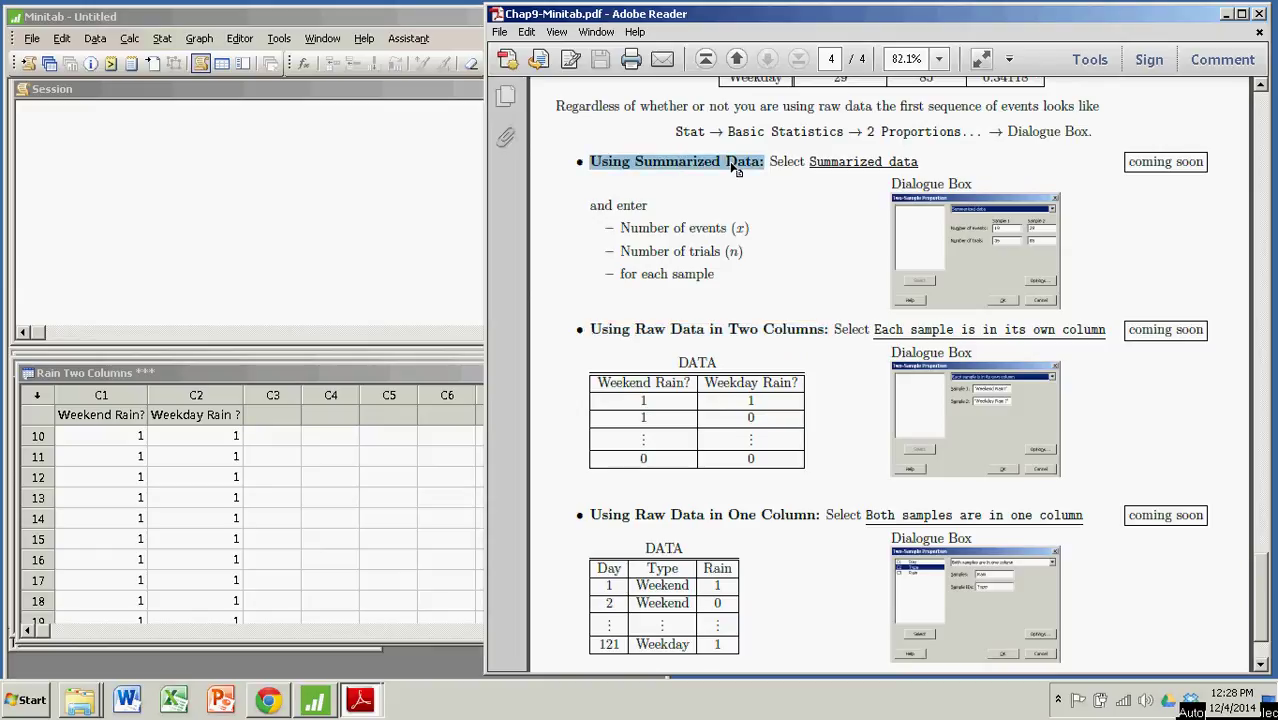
pyautogui.scroll(-1, 735, 168)
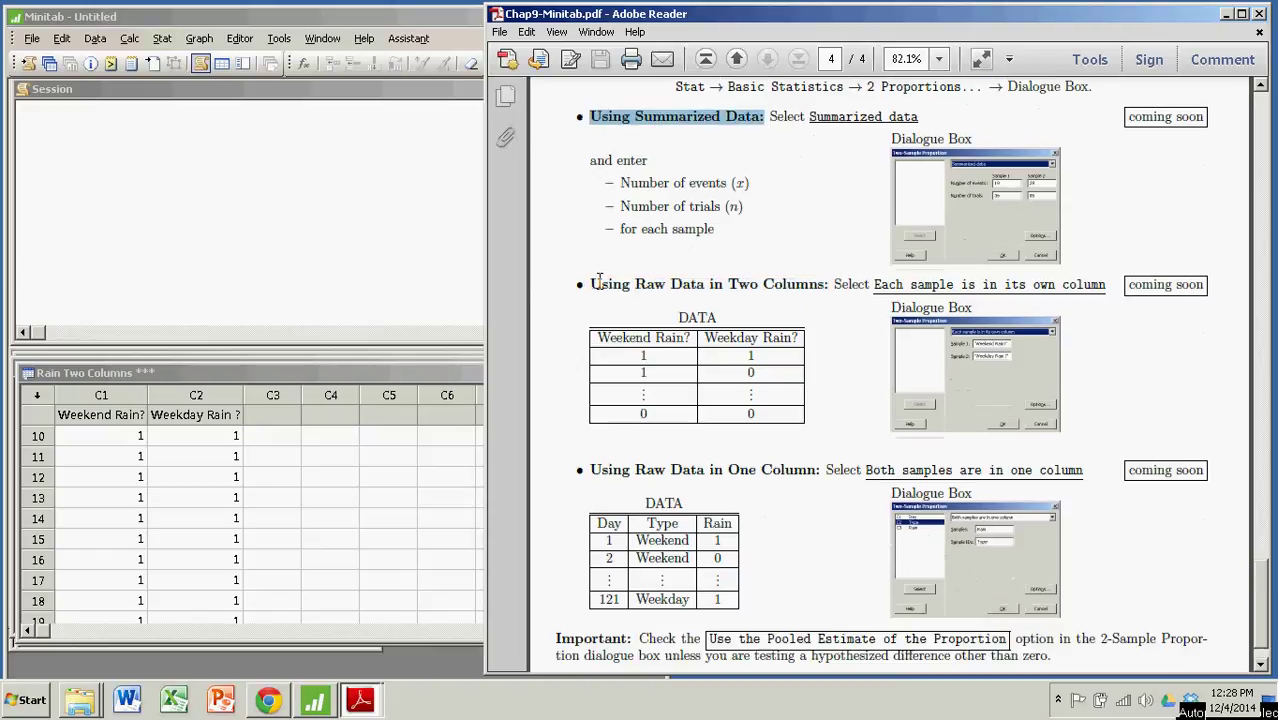
pyautogui.moveTo(594, 284); pyautogui.dragTo(791, 284)
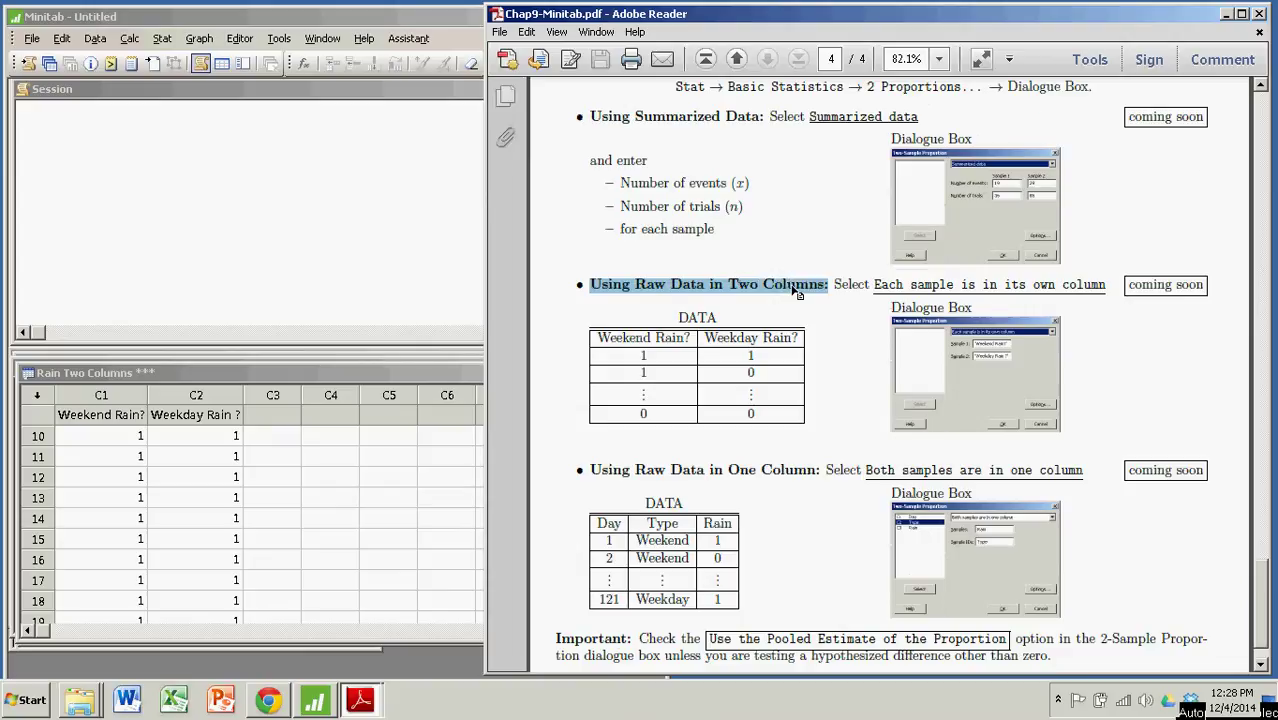
# Step: Scroll back up and highlight the phrase 'Example 2 from Chapter 9.3'
pyautogui.scroll(6, 791, 284)
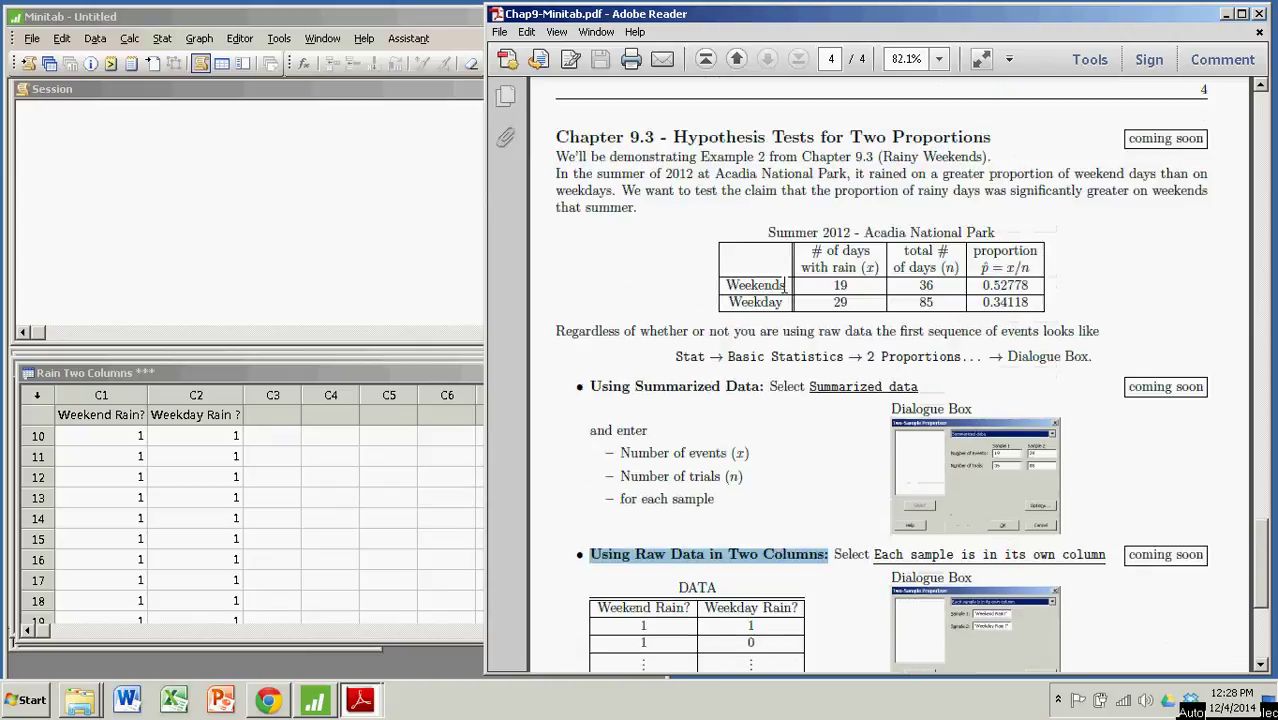
pyautogui.click(707, 160)
pyautogui.moveTo(708, 160); pyautogui.dragTo(872, 158)
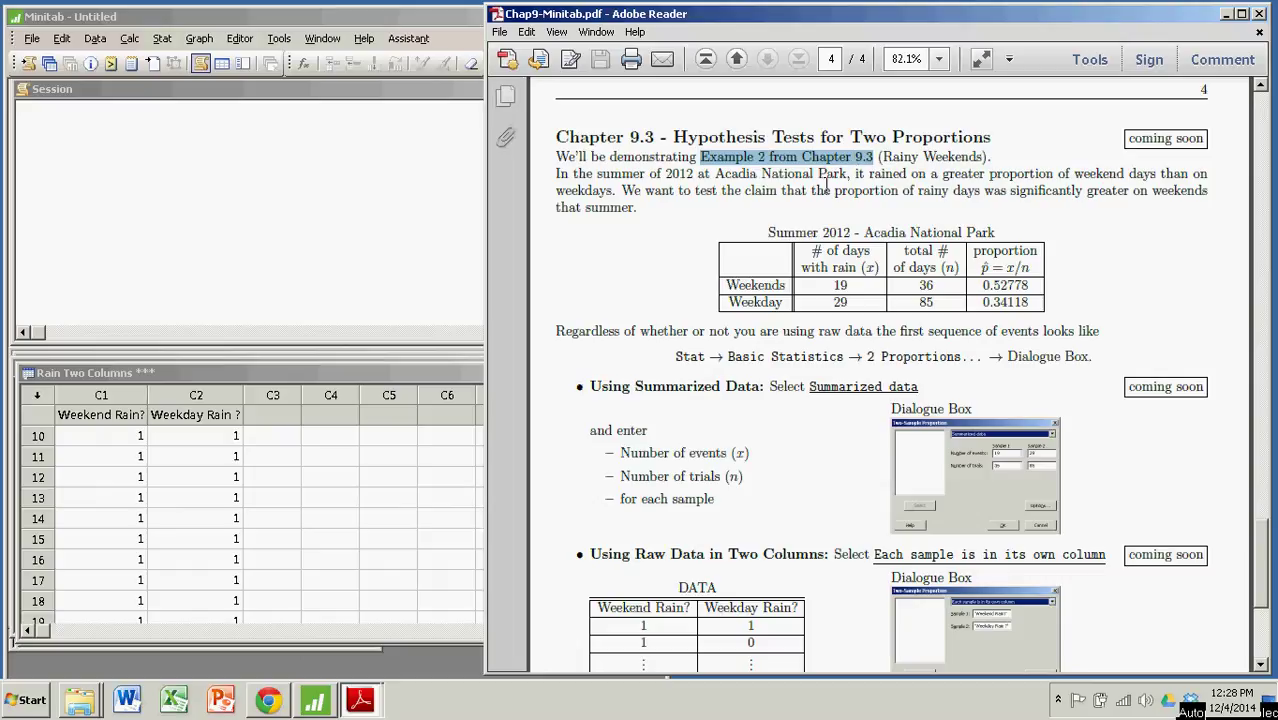
pyautogui.click(707, 208)
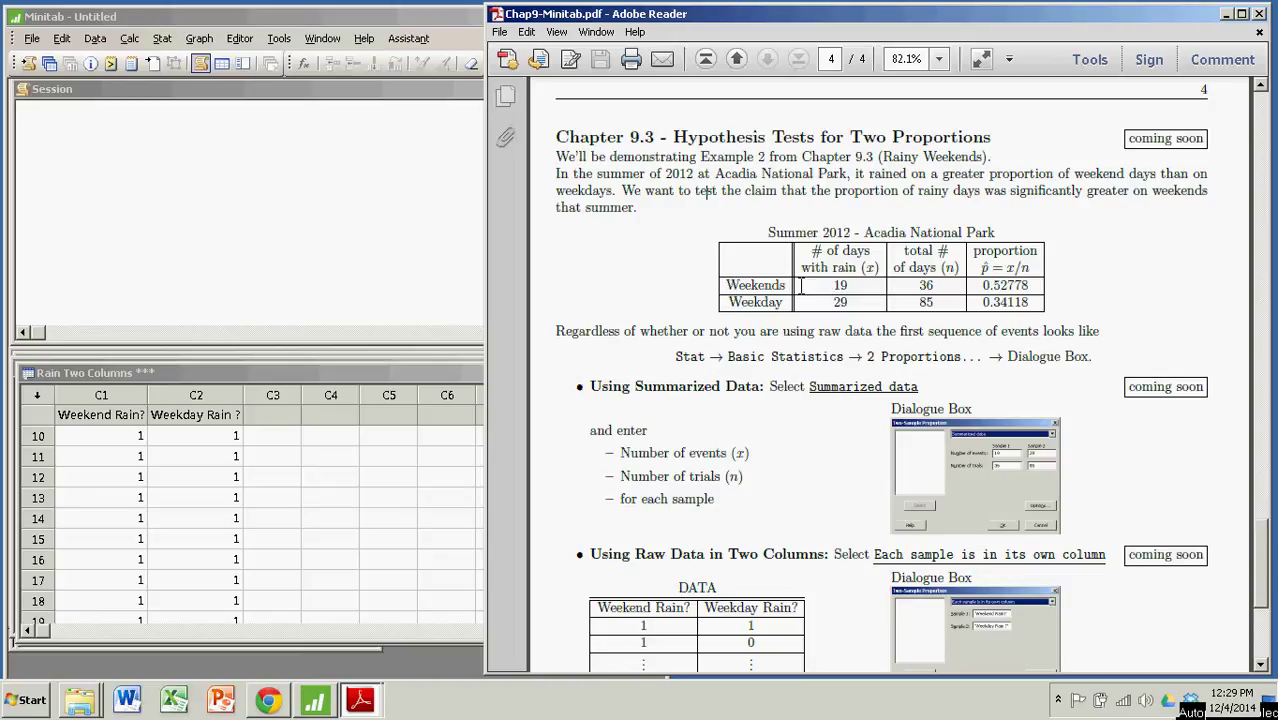
# Step: Highlight the weekend (0.52778) and weekday (0.34118) rain proportions in the Acadia table
pyautogui.moveTo(737, 286); pyautogui.dragTo(1026, 284)
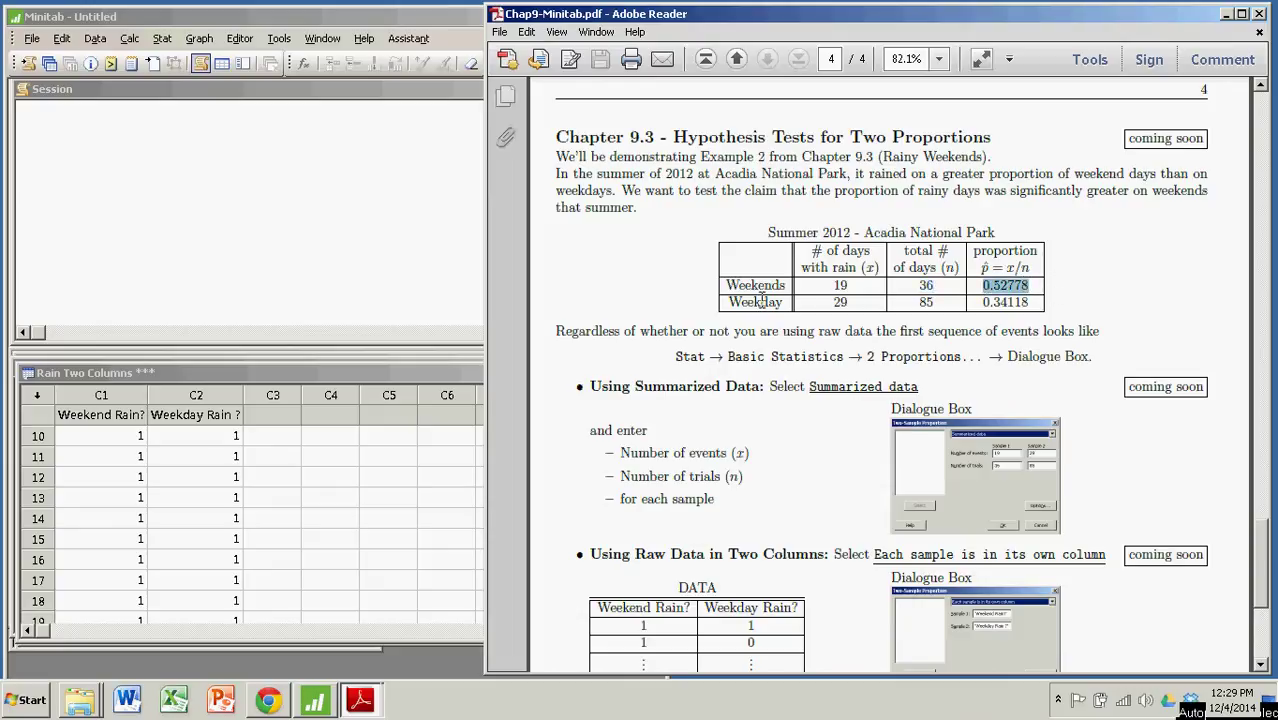
pyautogui.moveTo(729, 302); pyautogui.dragTo(1035, 314)
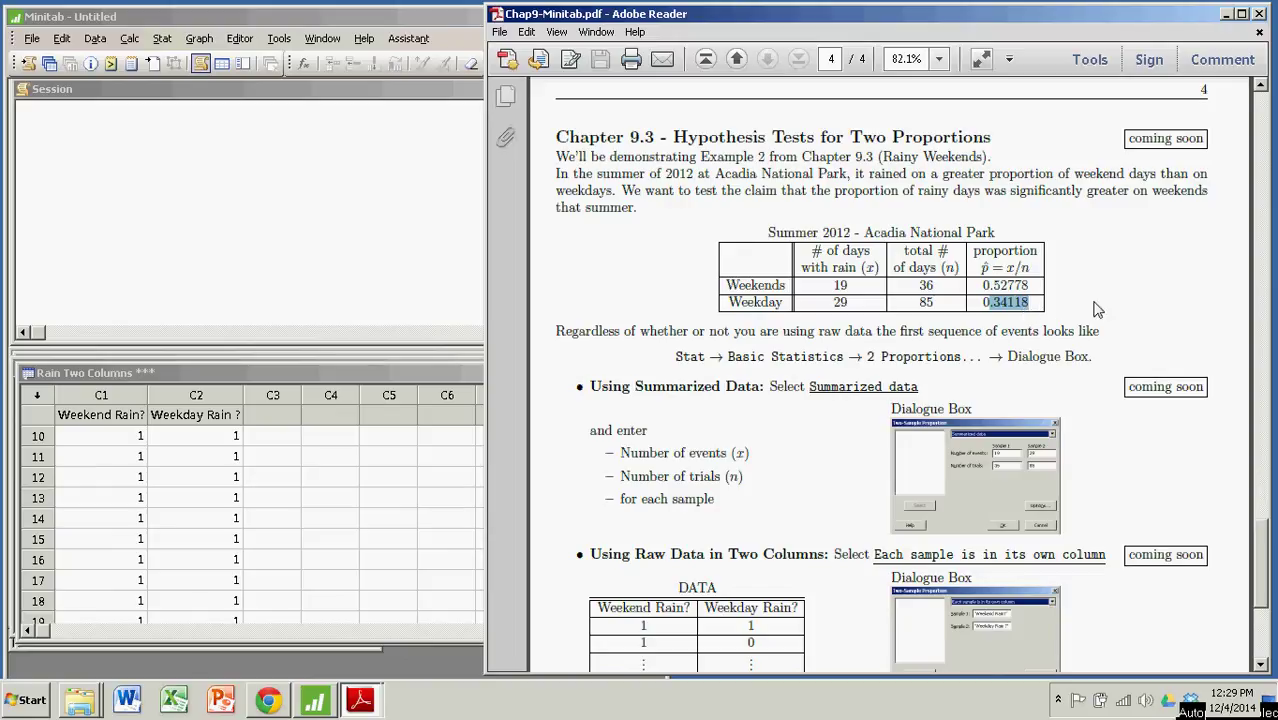
pyautogui.click(1097, 311)
pyautogui.moveTo(983, 286); pyautogui.dragTo(1030, 303)
pyautogui.click(1080, 304)
pyautogui.scroll(-2, 1070, 290)
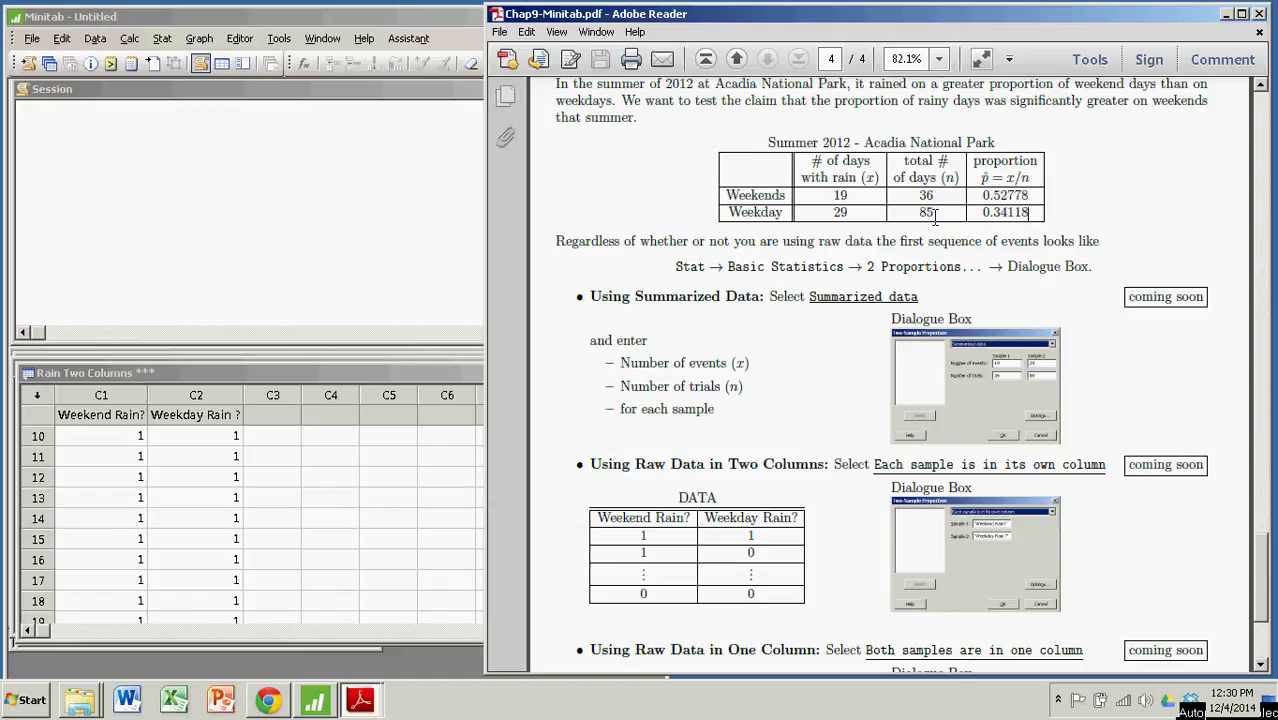
pyautogui.click(305, 16)
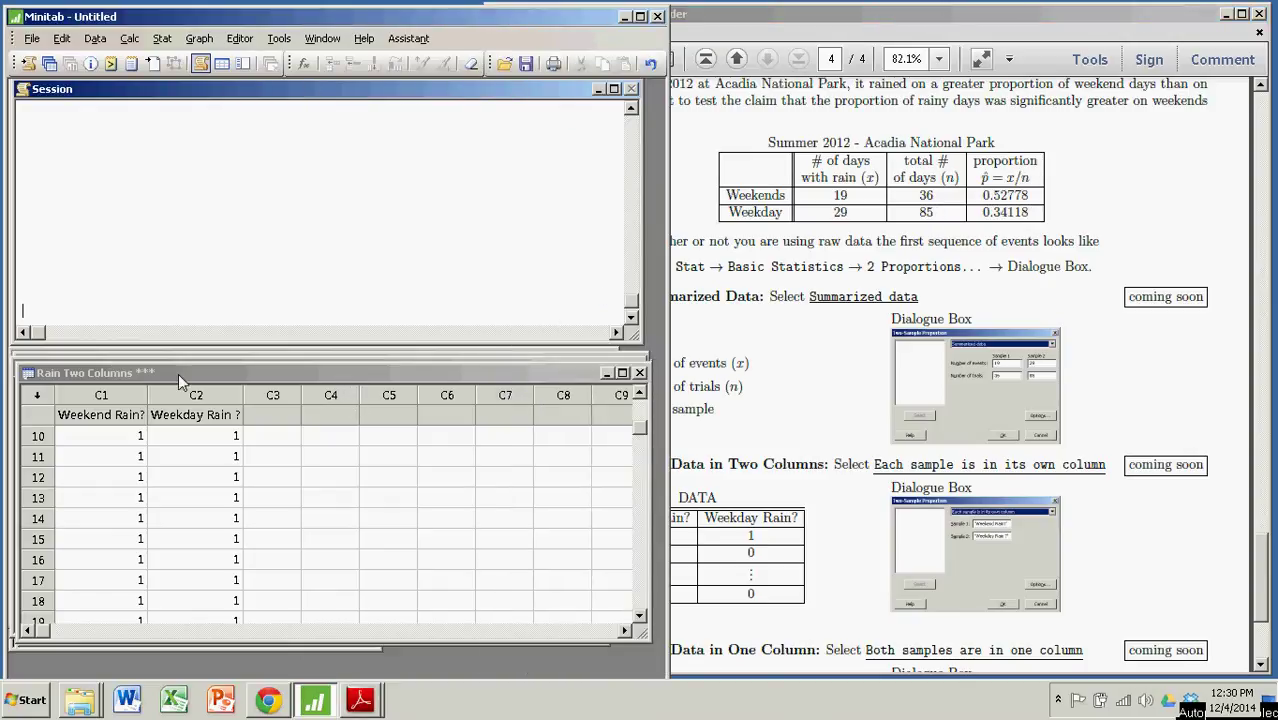
pyautogui.click(104, 394)
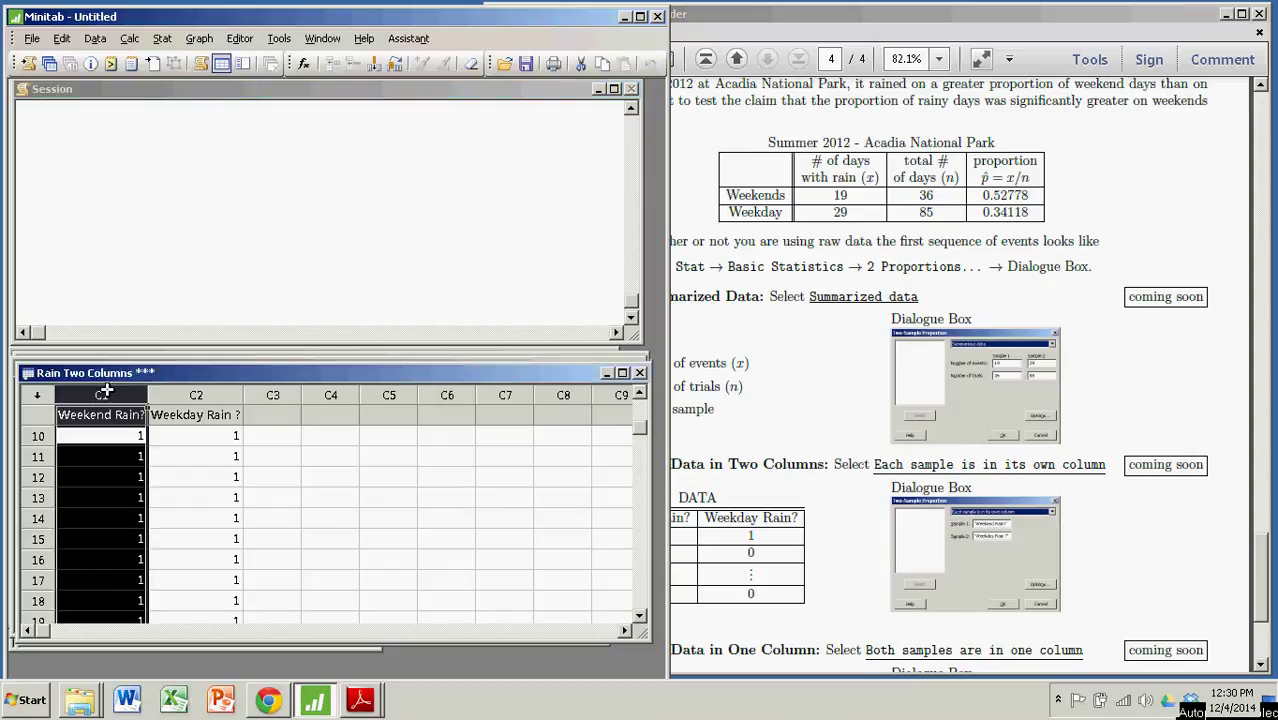
pyautogui.click(179, 395)
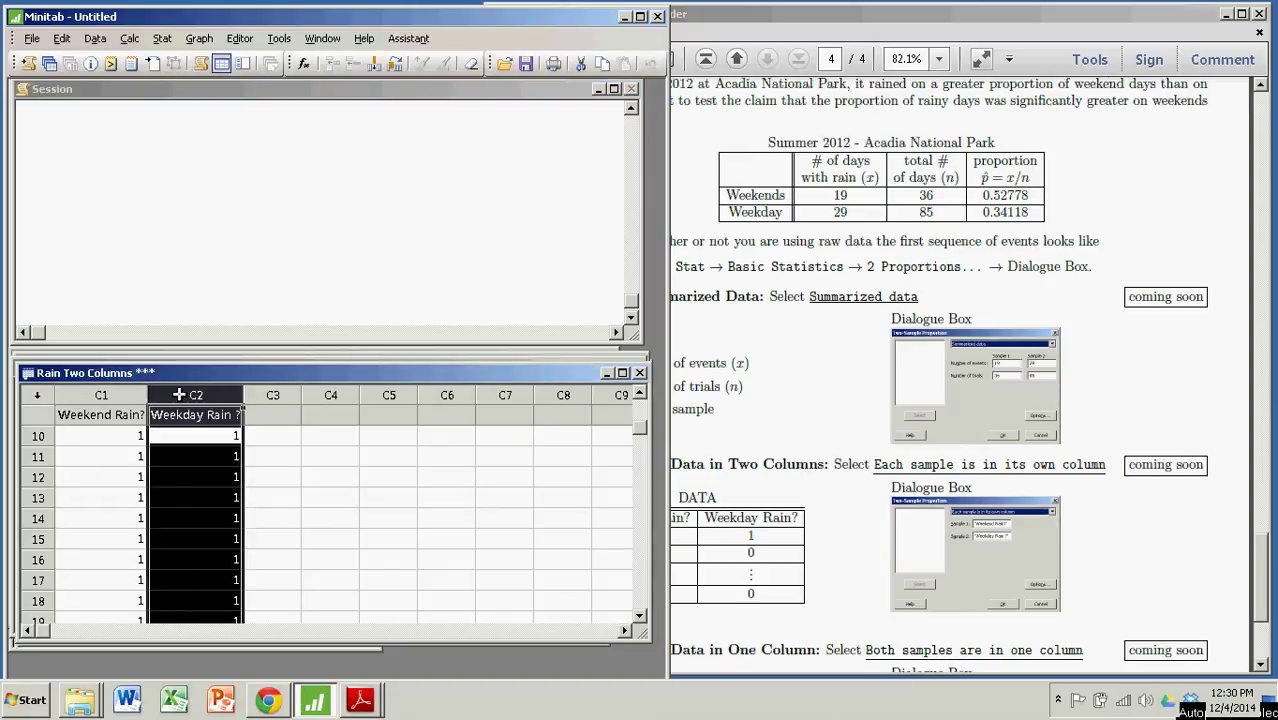
pyautogui.click(108, 394)
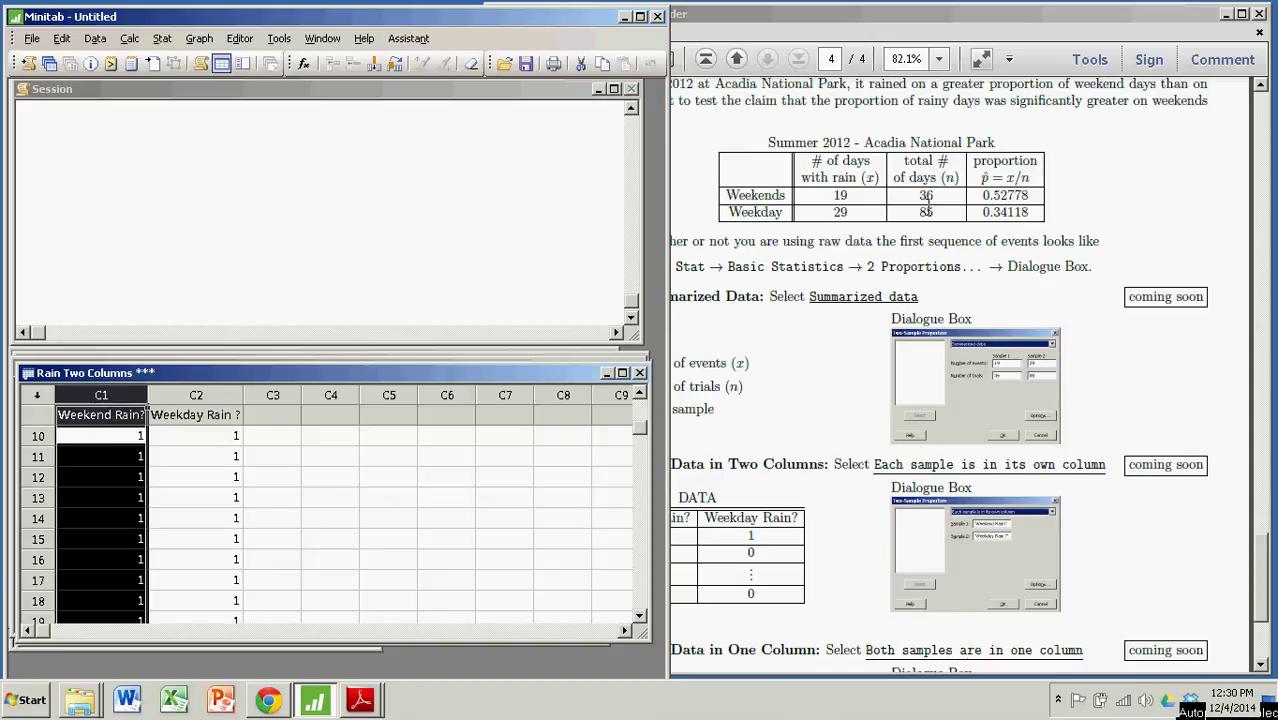
pyautogui.click(936, 197)
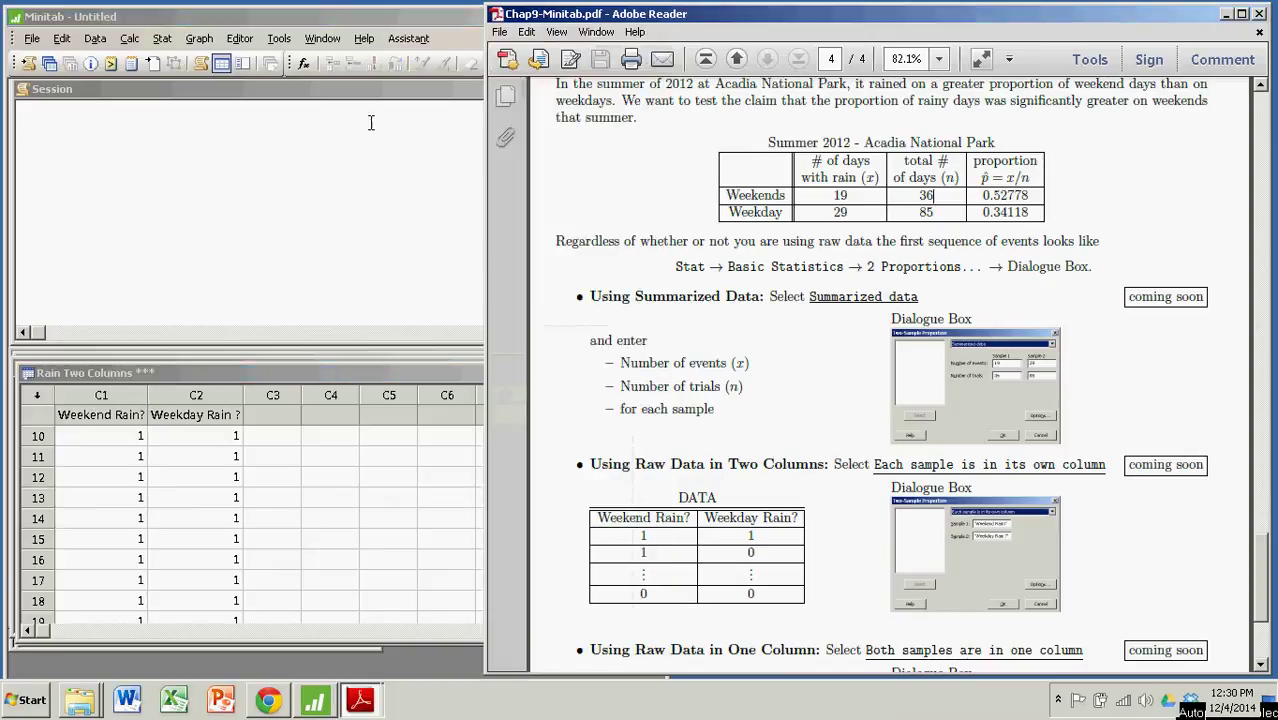
pyautogui.click(258, 373)
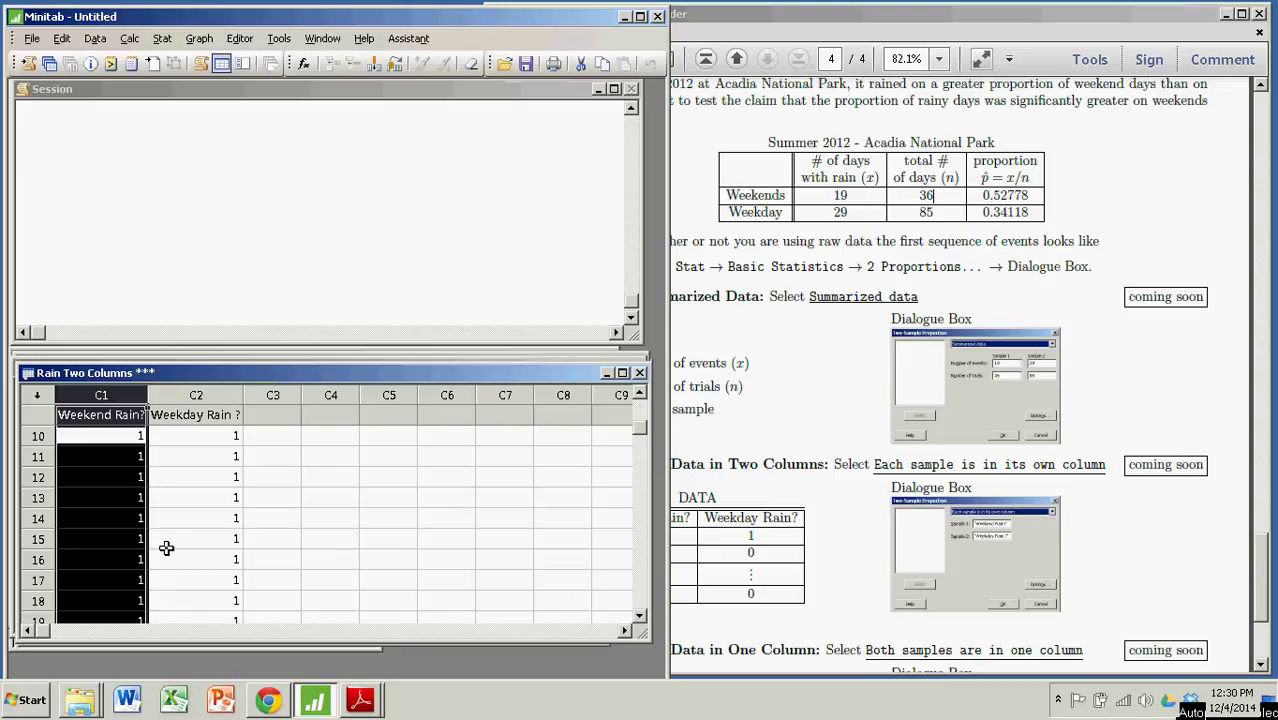
pyautogui.click(104, 535)
pyautogui.scroll(-10, 103, 540)
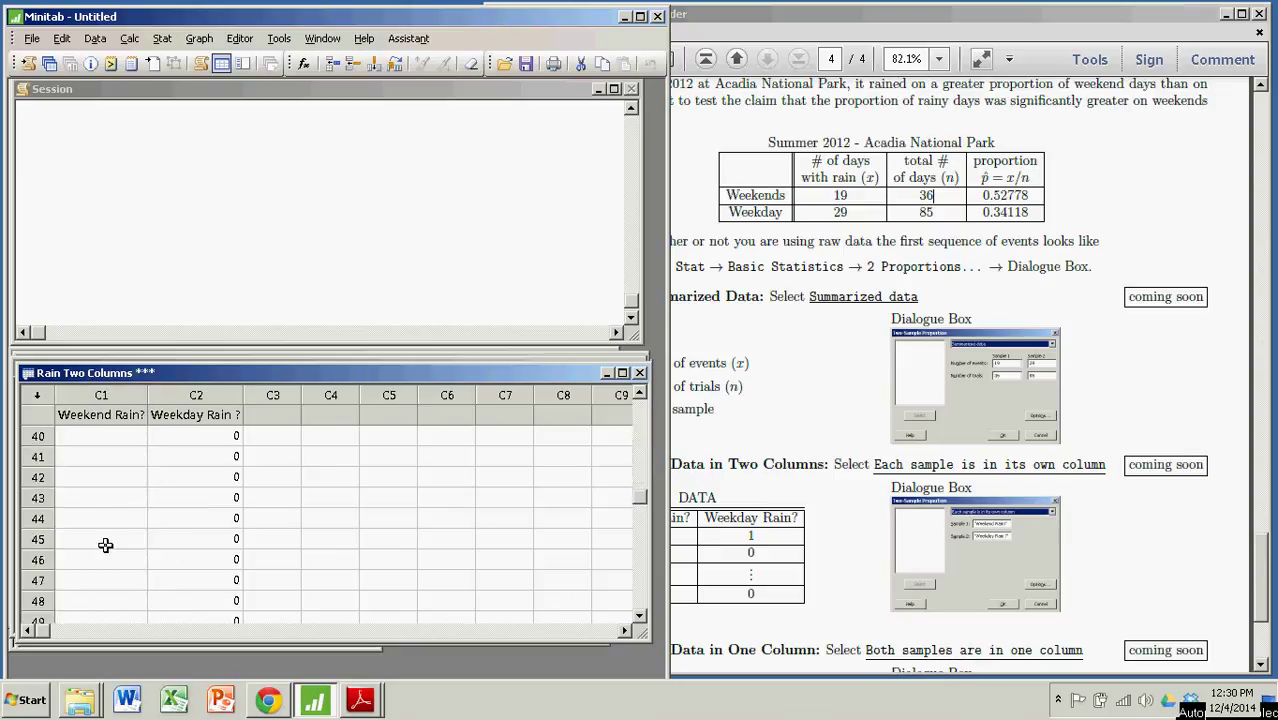
pyautogui.scroll(2, 108, 543)
pyautogui.click(37, 477)
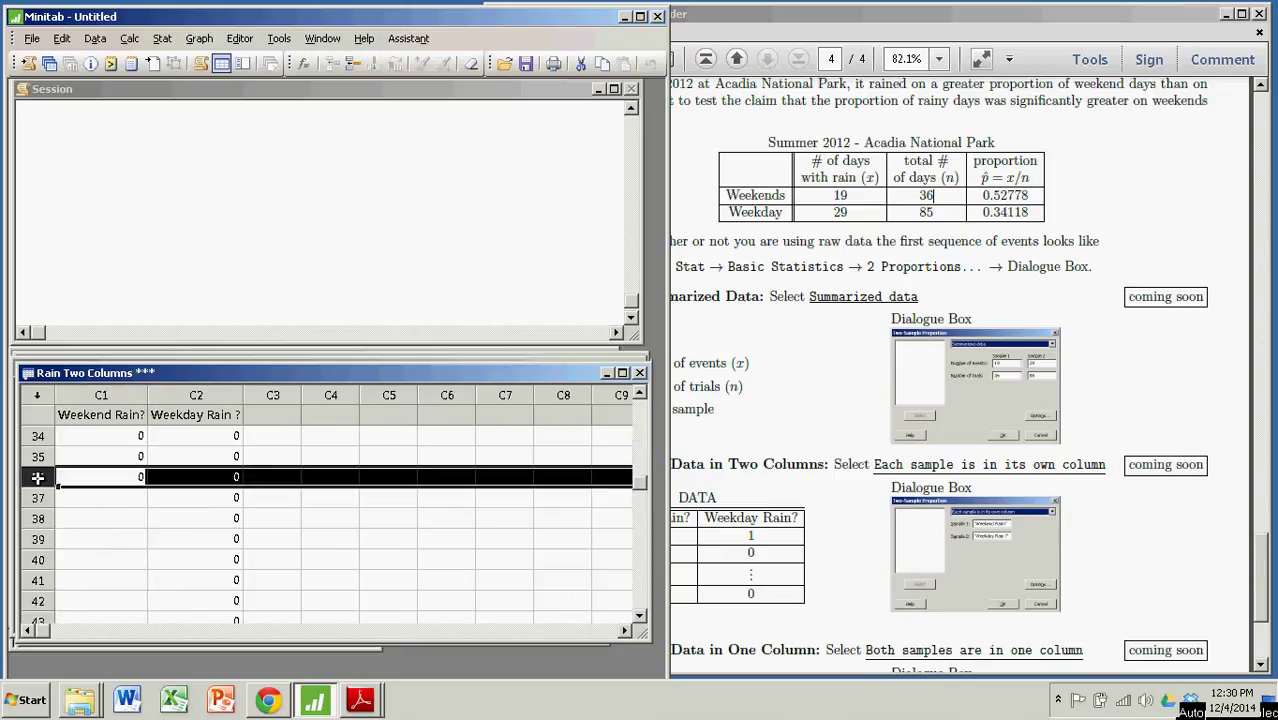
pyautogui.click(97, 510)
pyautogui.scroll(7, 126, 507)
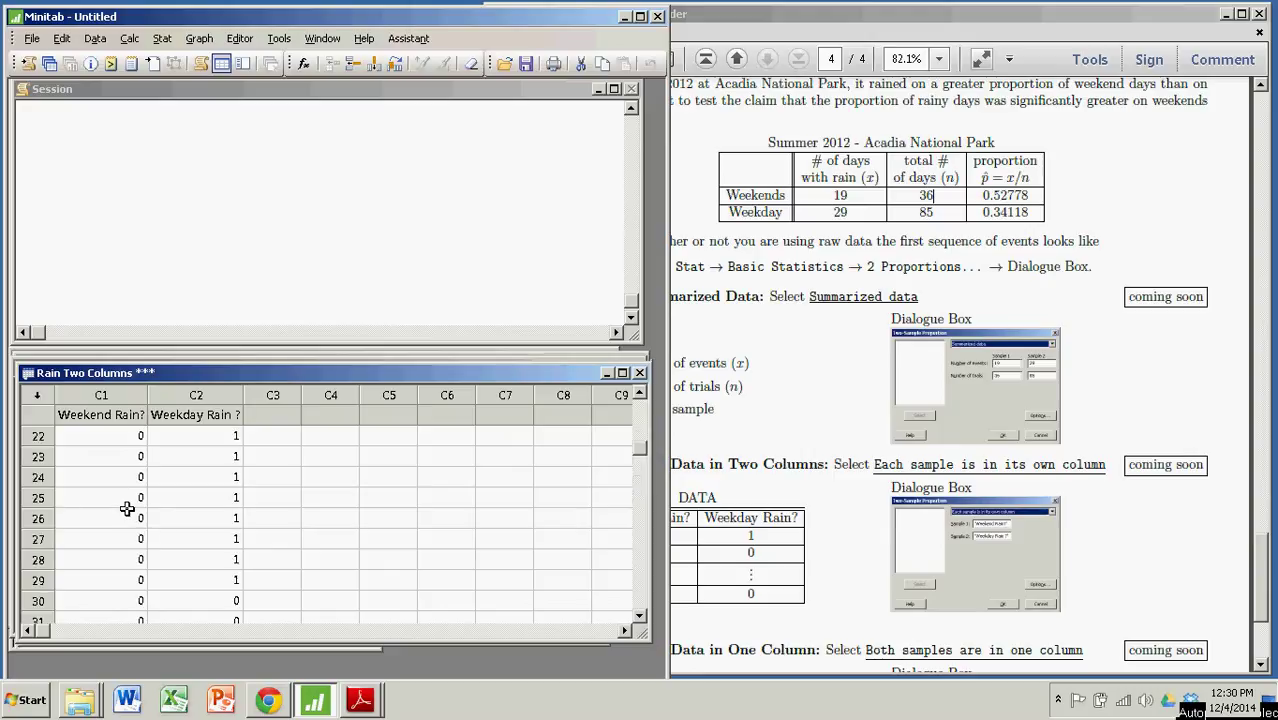
pyautogui.scroll(4, 130, 505)
pyautogui.scroll(-5, 132, 500)
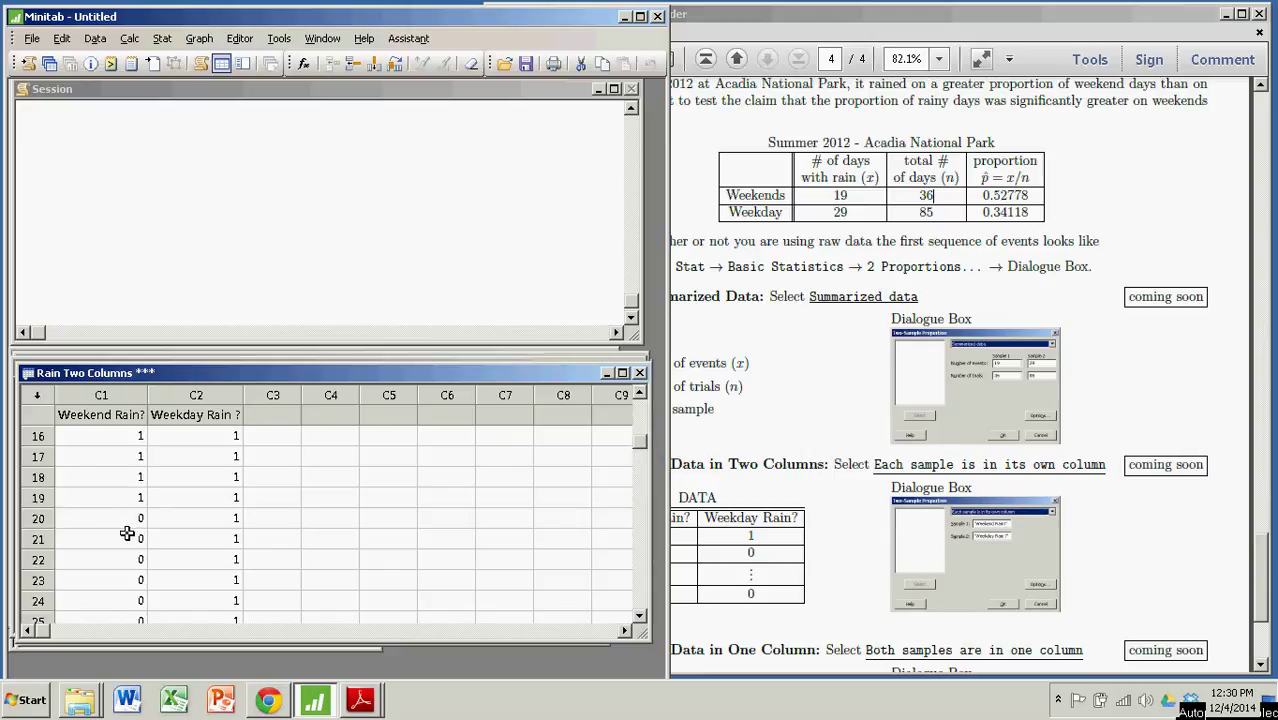
pyautogui.scroll(5, 135, 496)
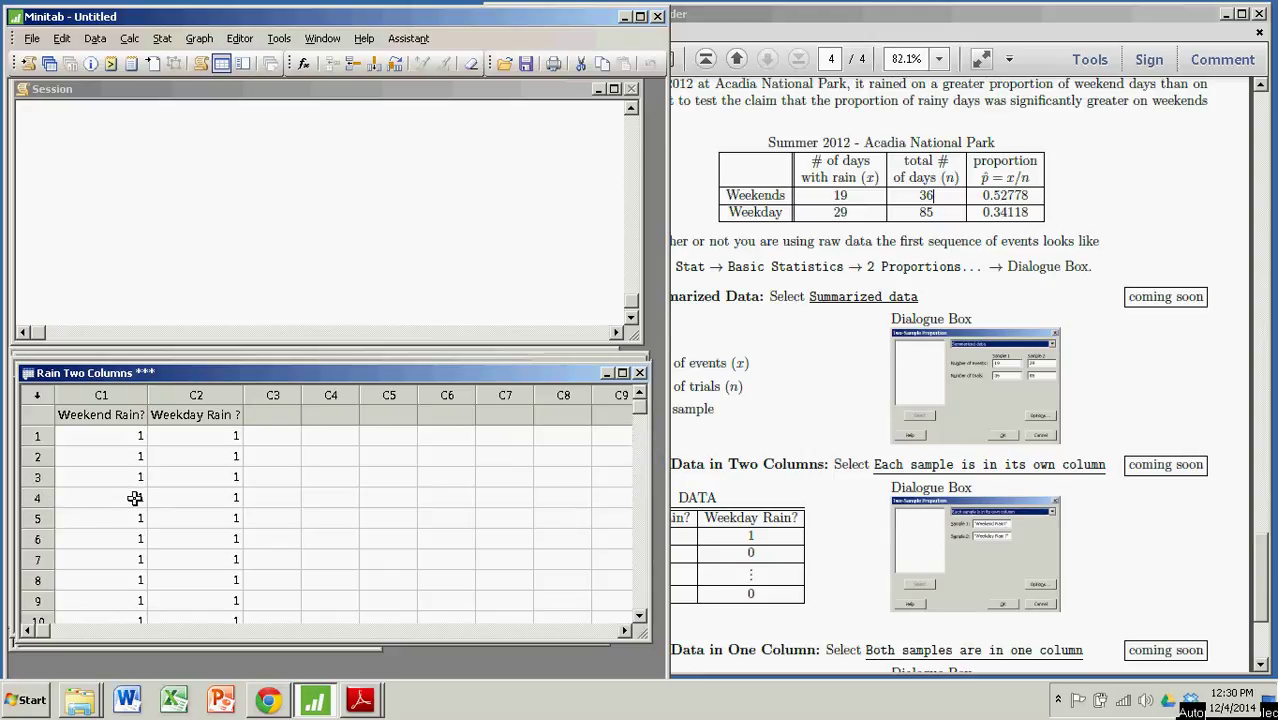
pyautogui.click(119, 436)
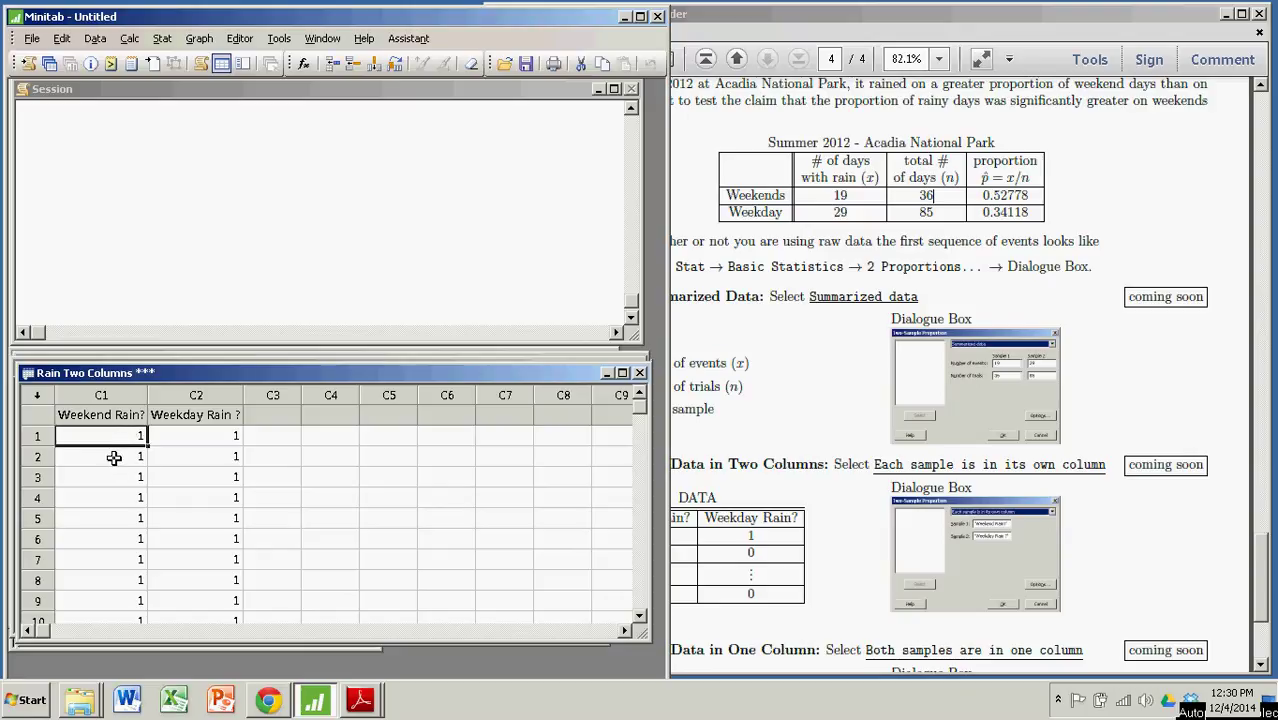
pyautogui.click(114, 457)
pyautogui.scroll(-7, 107, 475)
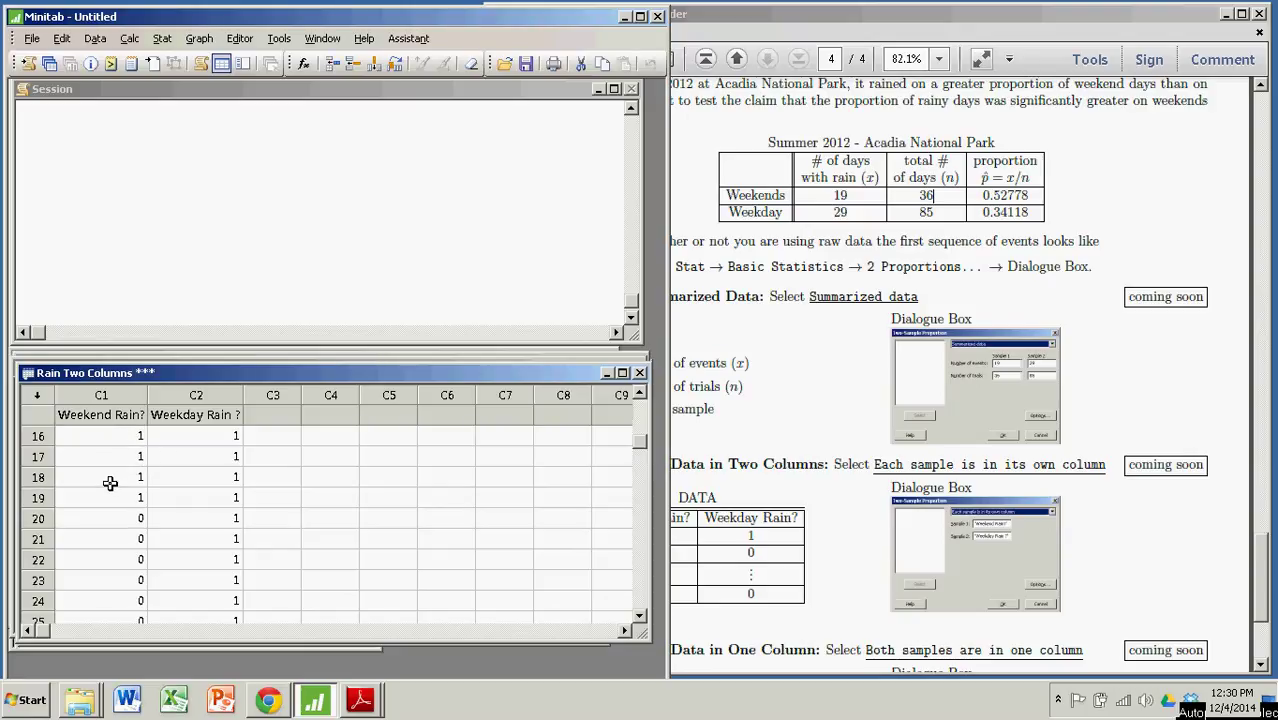
pyautogui.click(109, 459)
pyautogui.scroll(7, 170, 486)
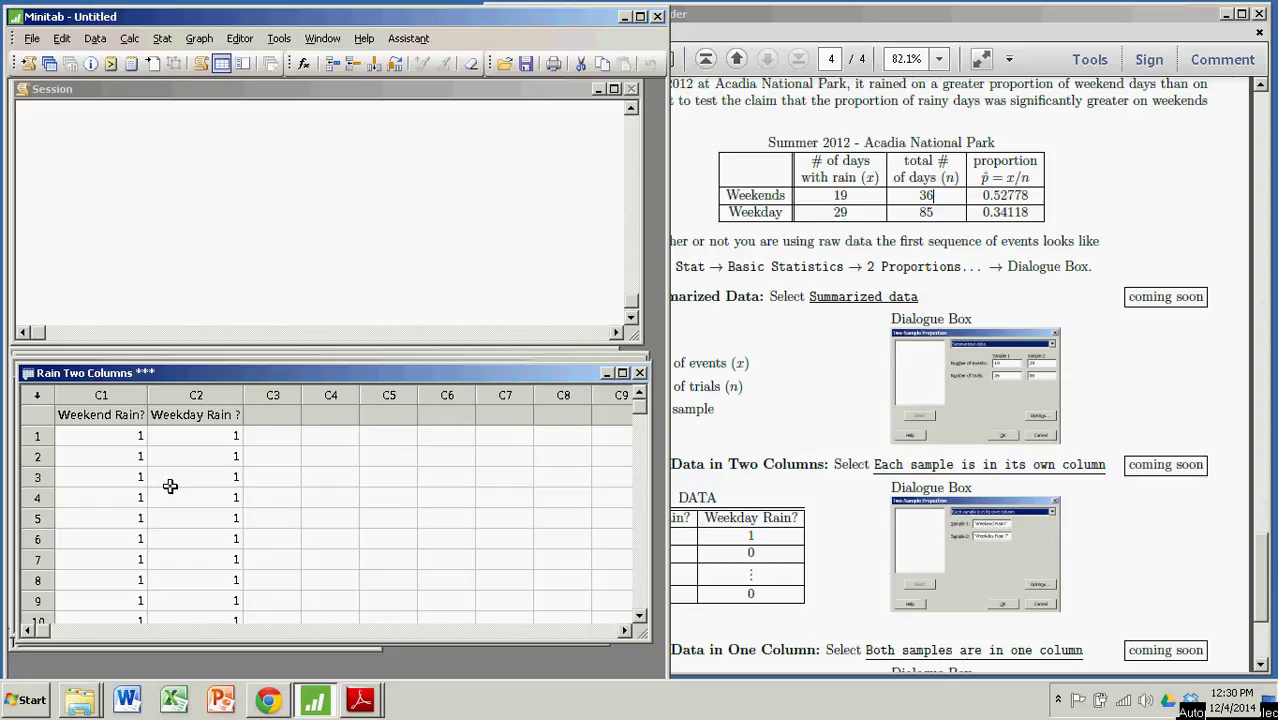
# Step: Review the Weekday Rain ? column and mark the last rainy weekday in row 29
pyautogui.click(196, 395)
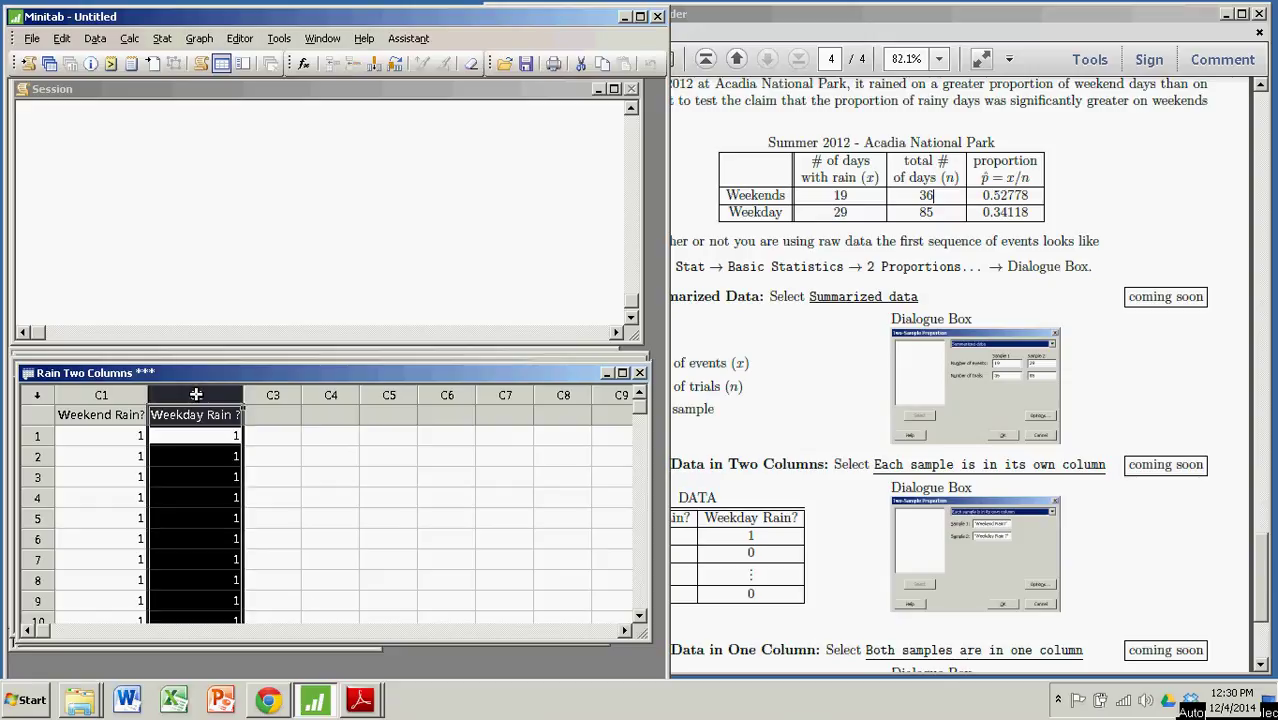
pyautogui.click(196, 486)
pyautogui.scroll(-9, 198, 500)
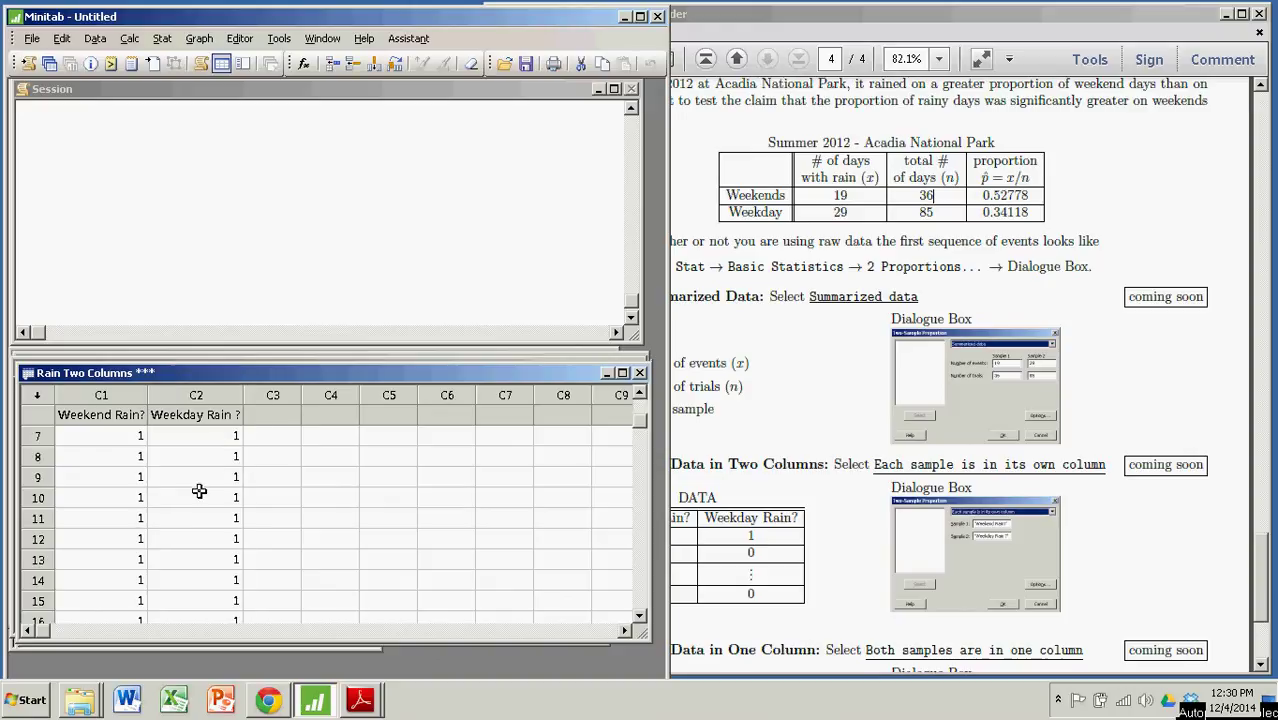
pyautogui.scroll(-17, 198, 517)
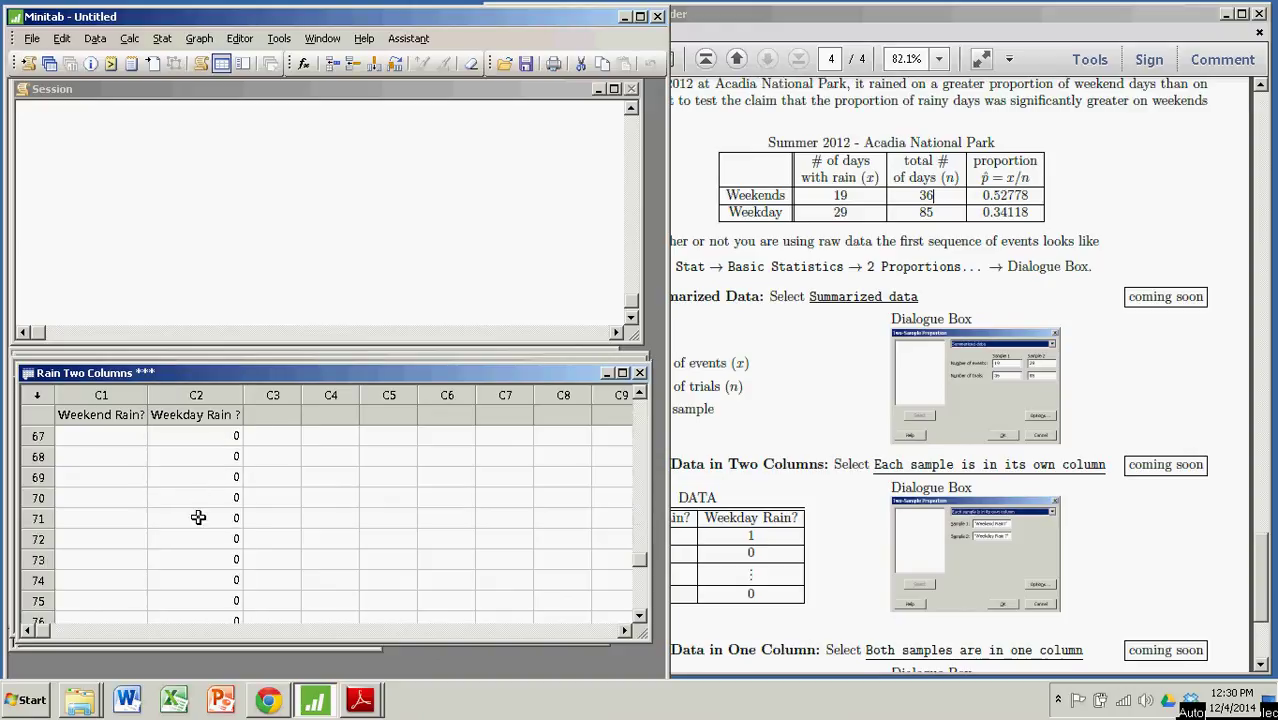
pyautogui.scroll(11, 205, 545)
pyautogui.scroll(8, 210, 525)
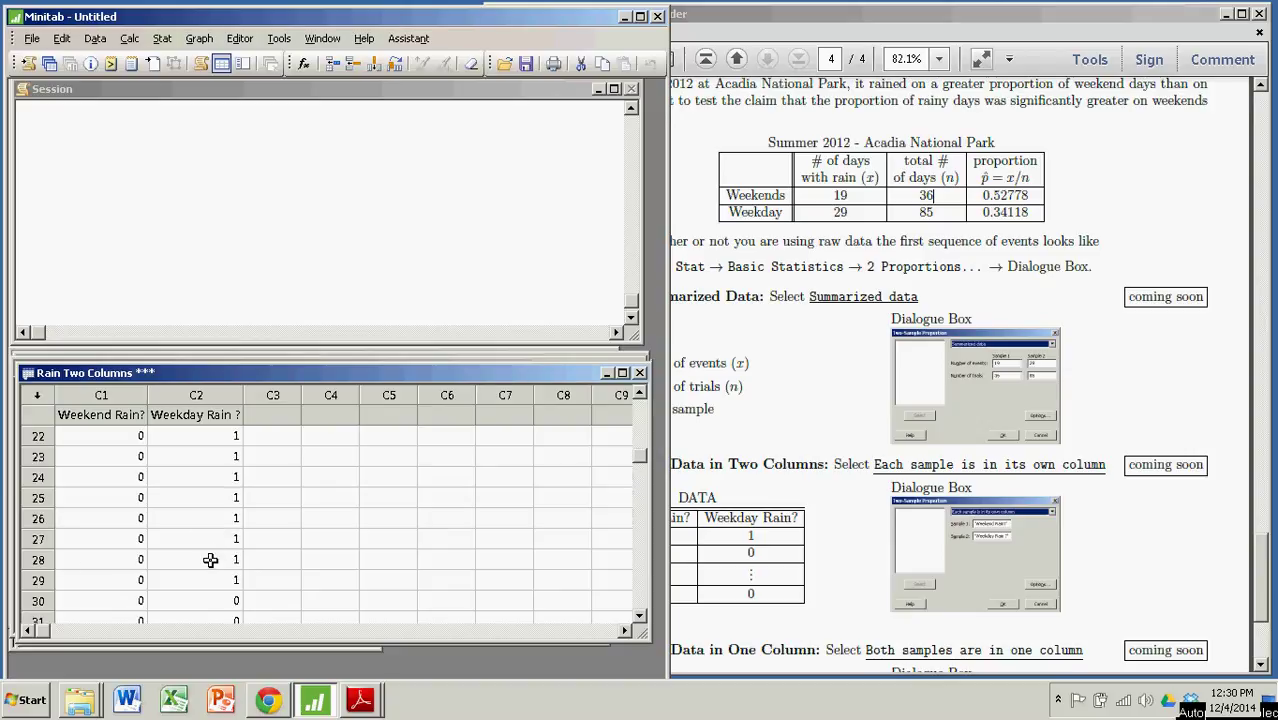
pyautogui.click(211, 579)
pyautogui.scroll(7, 220, 500)
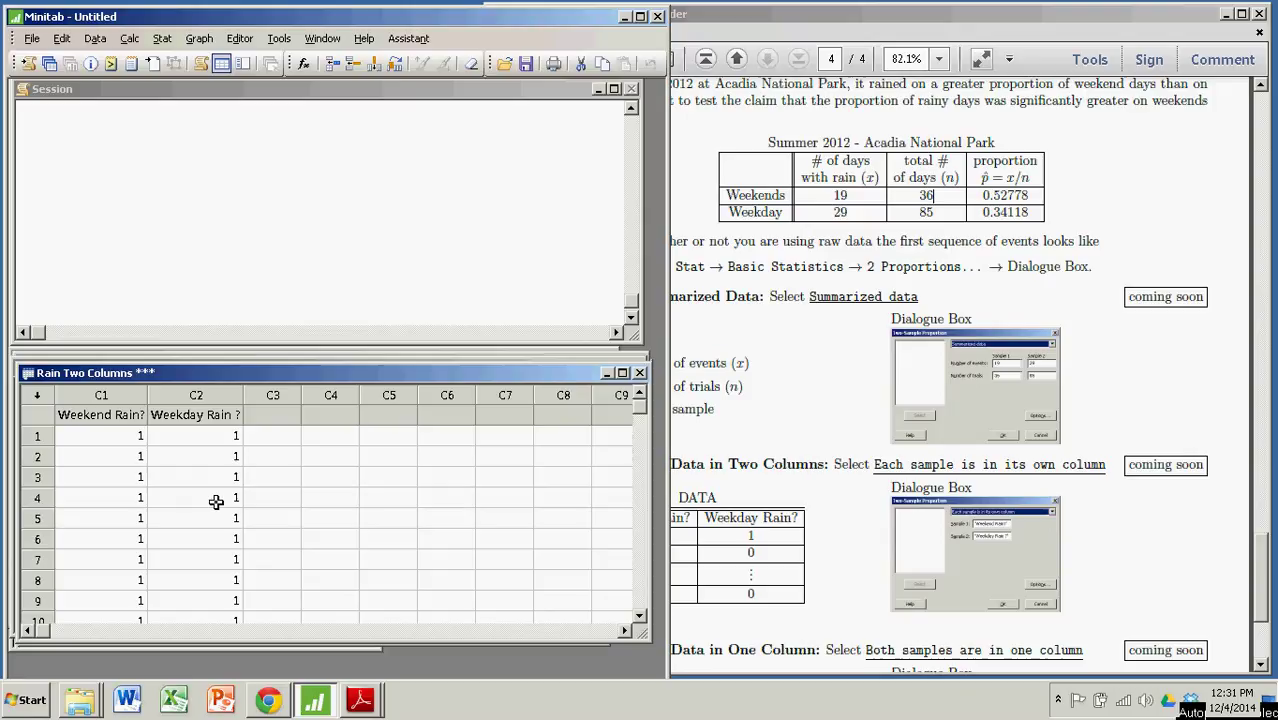
# Step: In the Adobe Reader guide, highlight the Stat → Basic Statistics → 2 Proportions line
pyautogui.click(742, 308)
pyautogui.scroll(1, 689, 293)
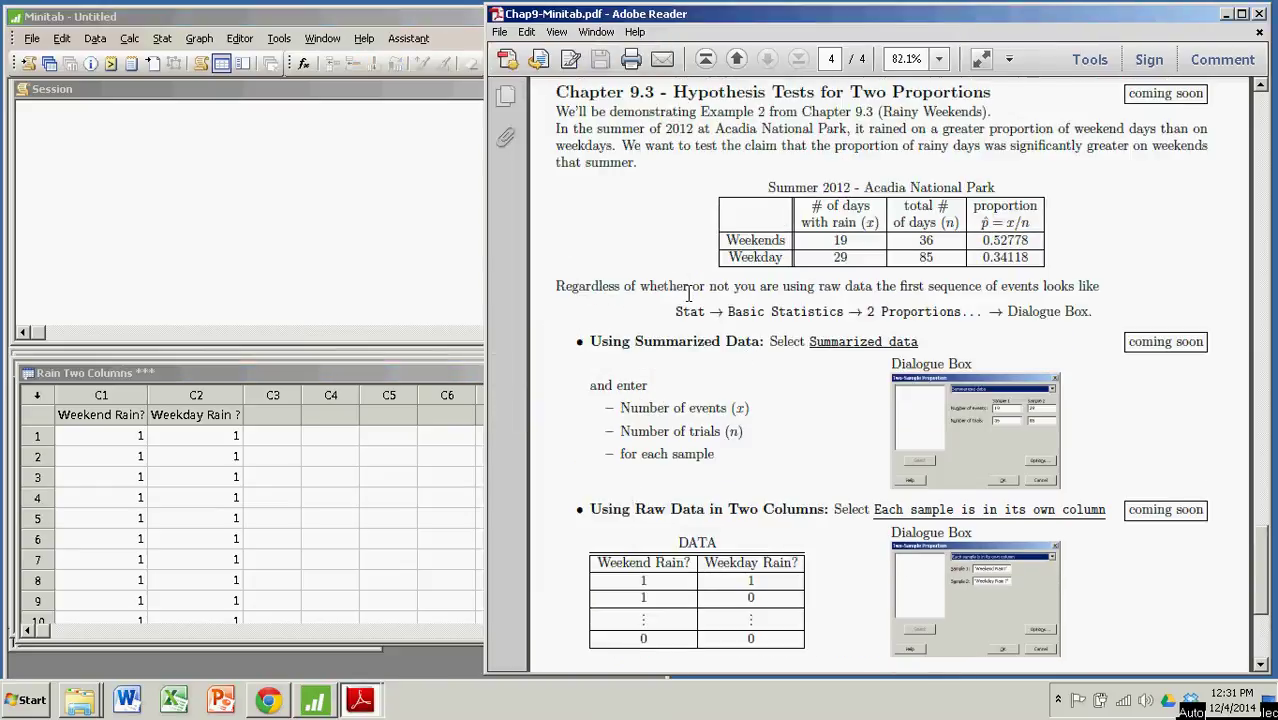
pyautogui.moveTo(676, 313); pyautogui.dragTo(982, 314)
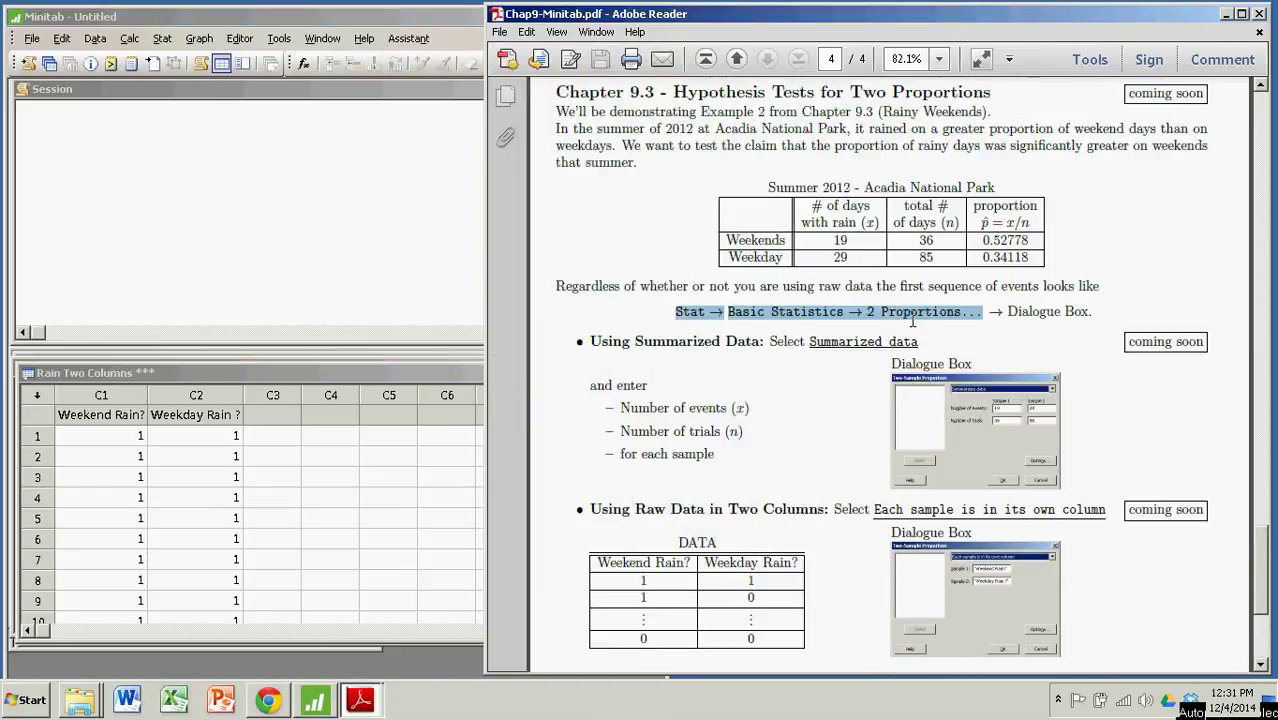
# Step: Open Stat > Basic Statistics > 2 Proportions and choose 'Each sample is in its own column'
pyautogui.click(389, 13)
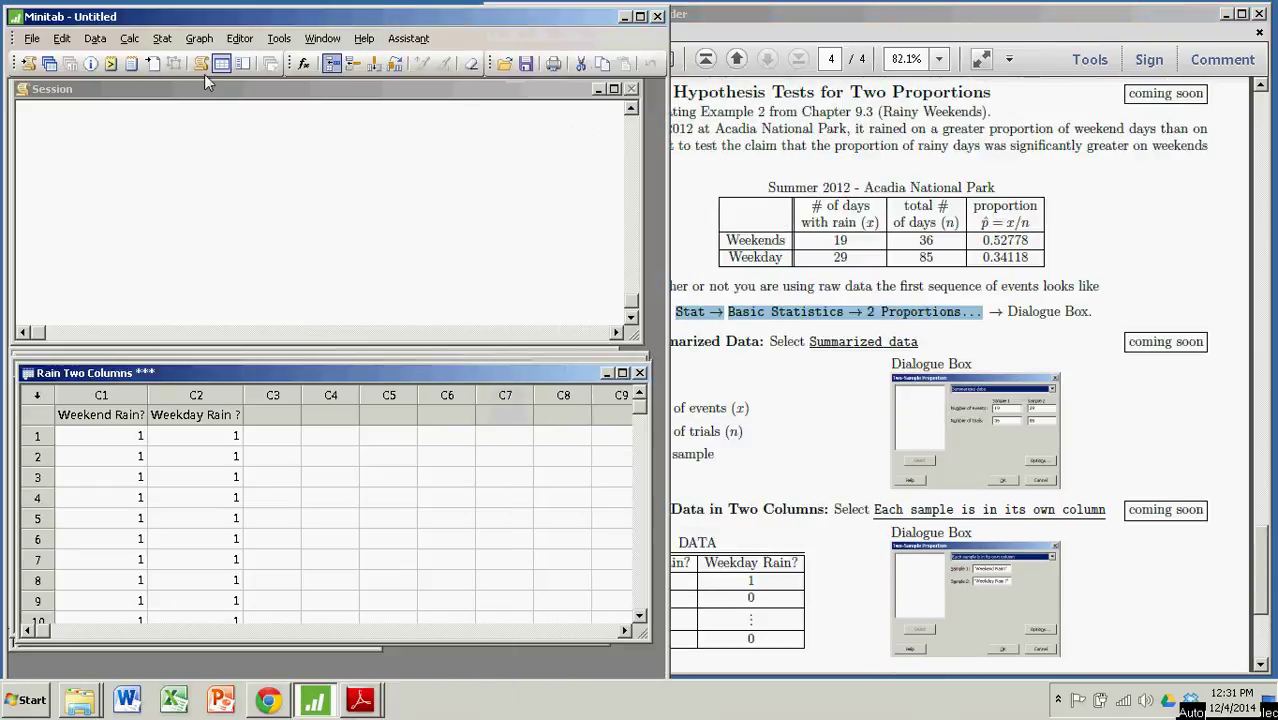
pyautogui.click(164, 42)
pyautogui.moveTo(200, 58)
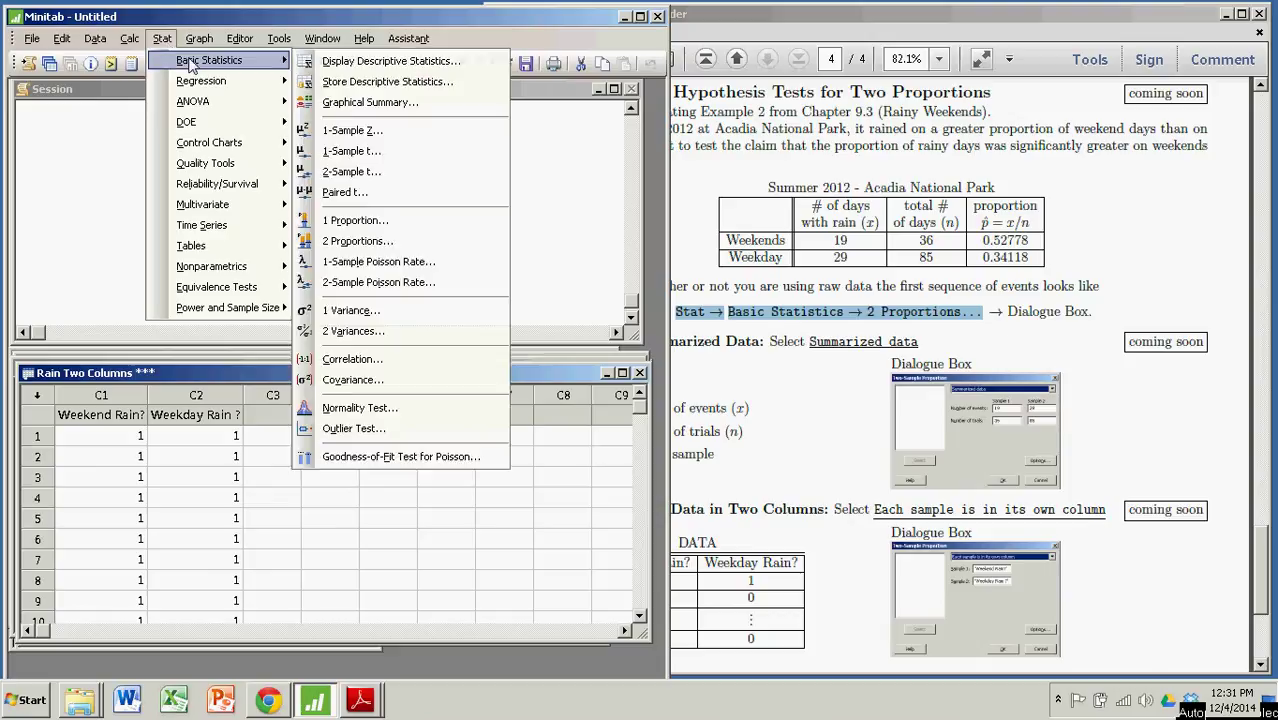
pyautogui.click(358, 241)
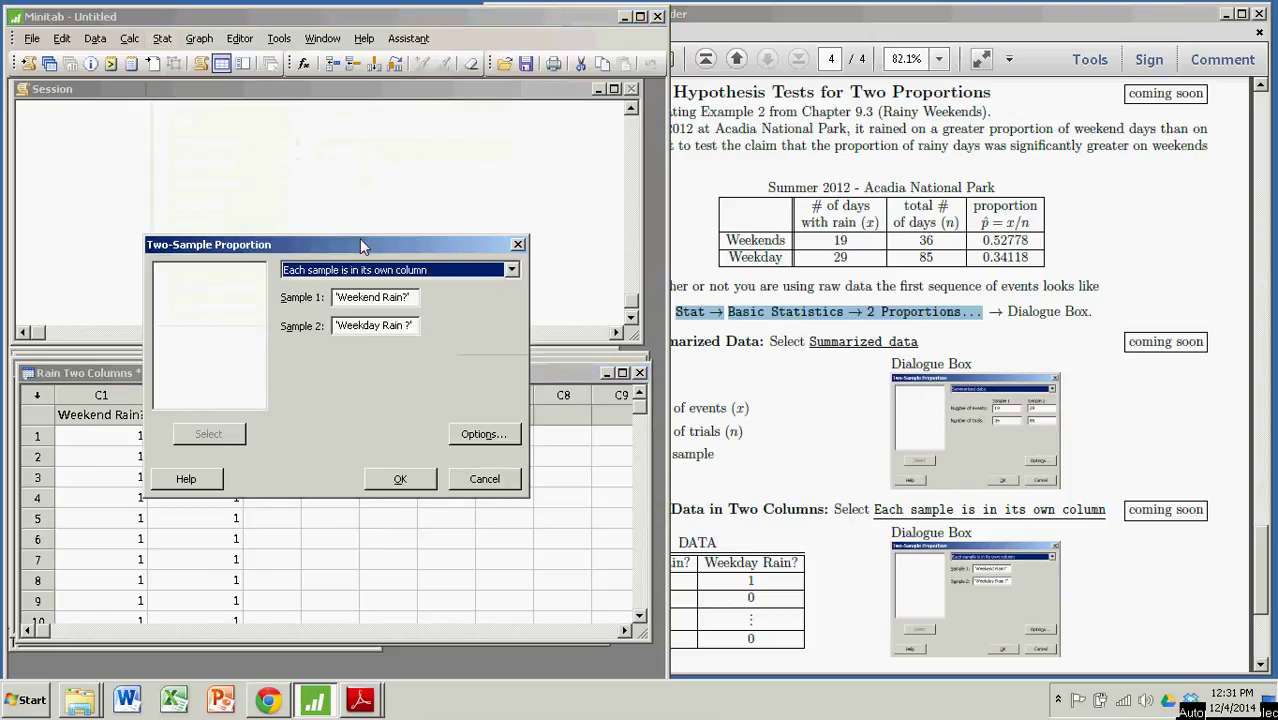
pyautogui.moveTo(360, 243); pyautogui.dragTo(469, 126)
pyautogui.click(553, 148)
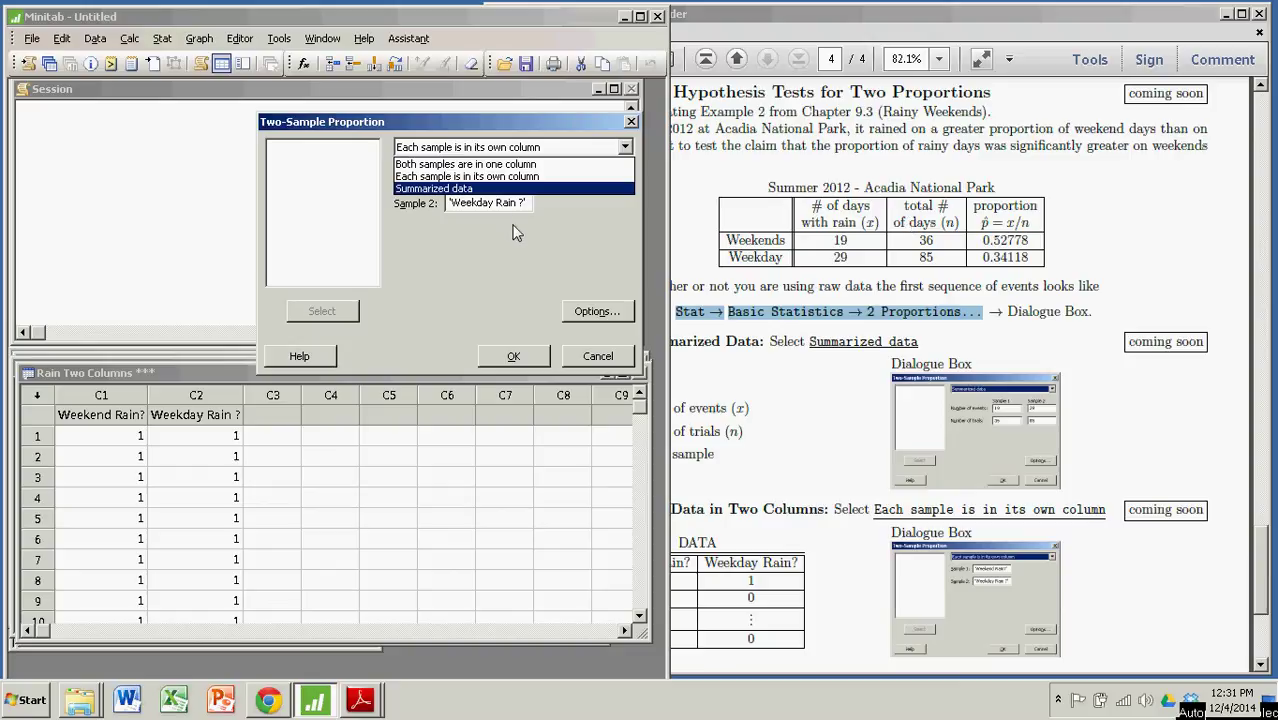
pyautogui.click(462, 177)
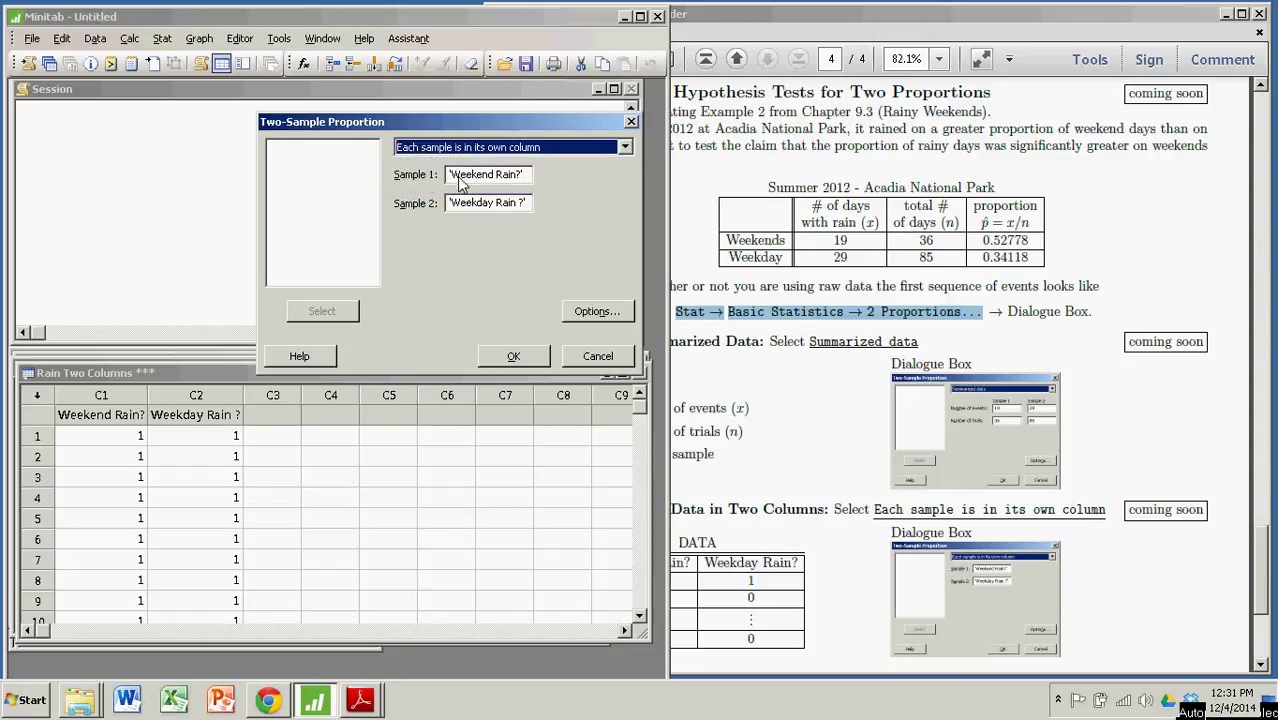
pyautogui.click(454, 176)
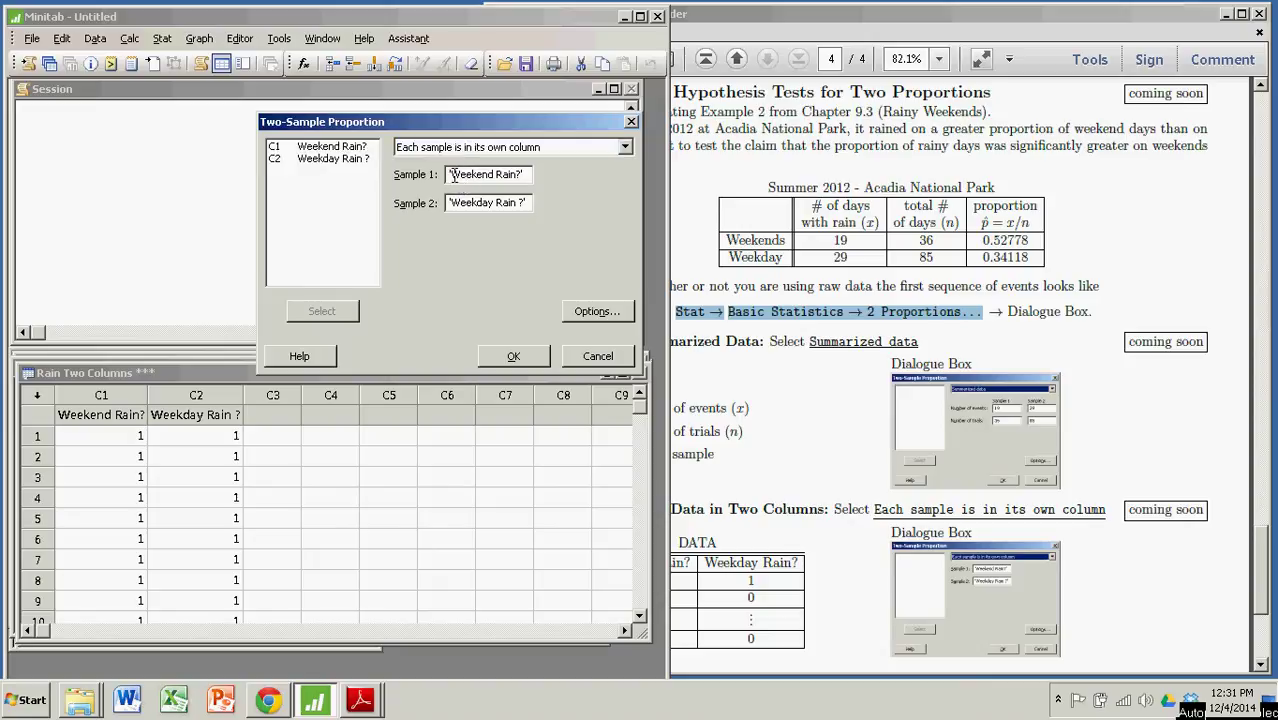
pyautogui.moveTo(452, 176); pyautogui.dragTo(525, 176)
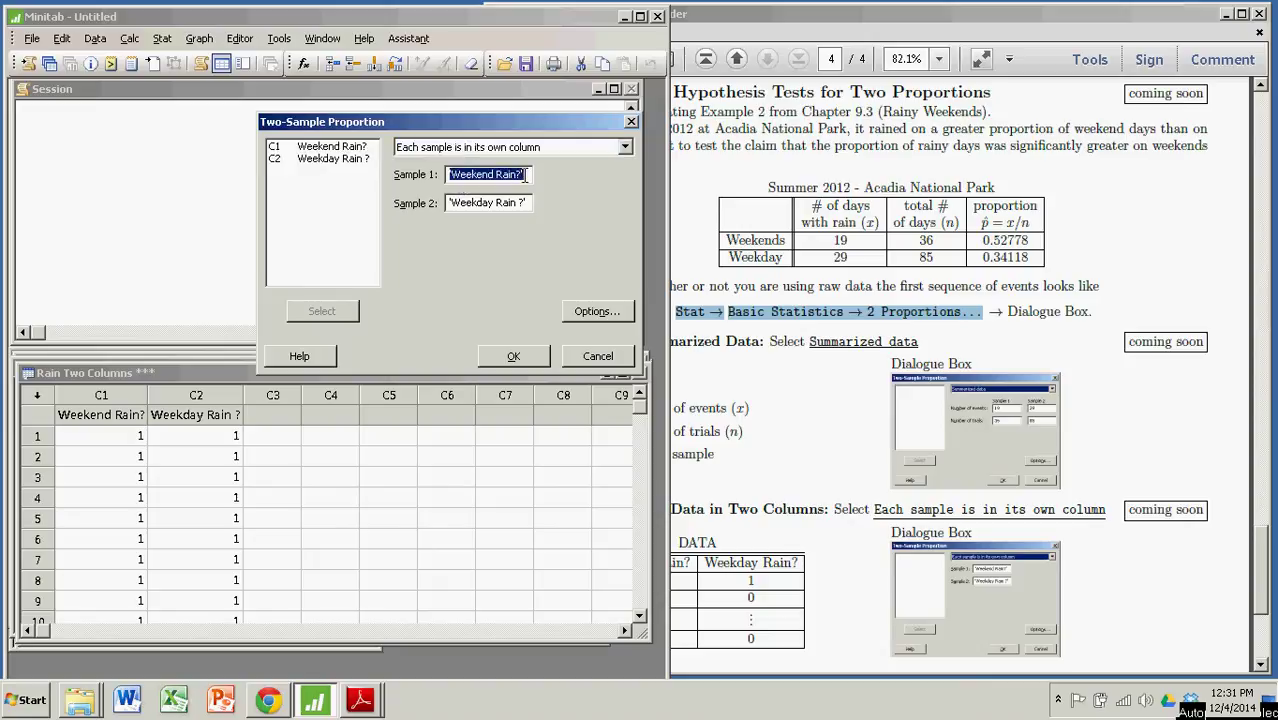
pyautogui.press('BackSpace')
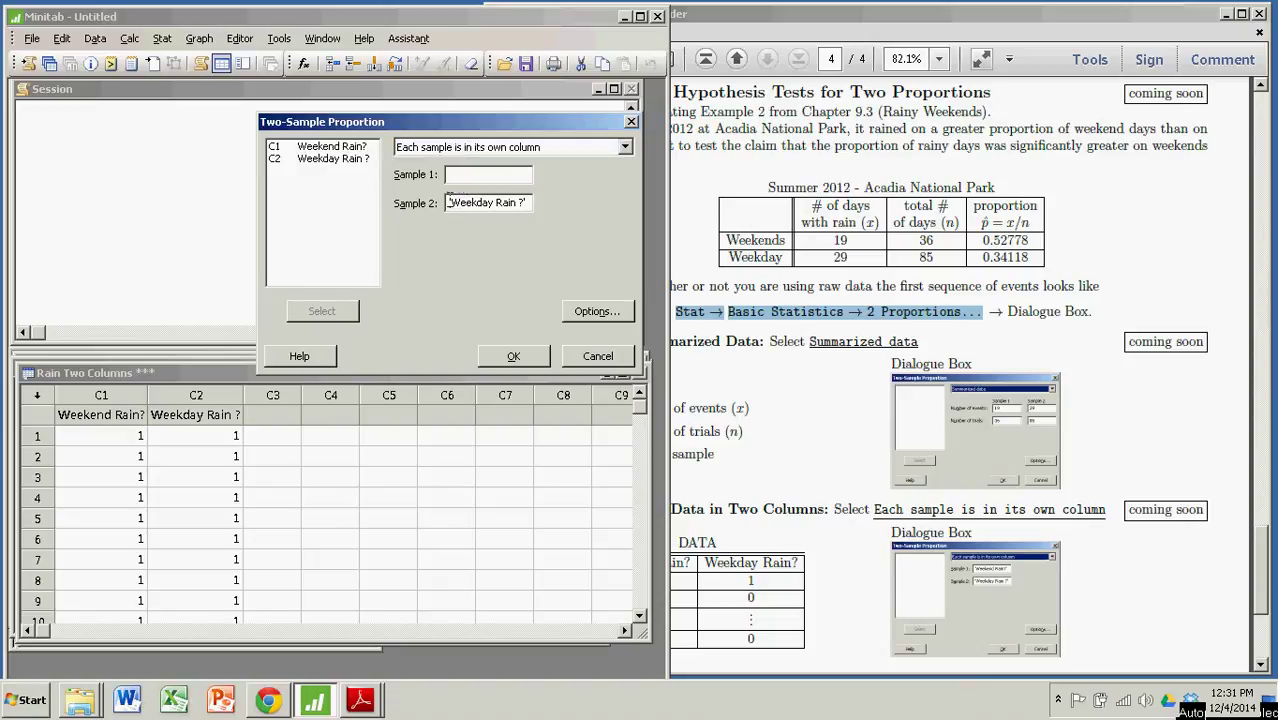
pyautogui.moveTo(447, 203); pyautogui.dragTo(529, 204)
pyautogui.press('BackSpace')
pyautogui.click(480, 176)
pyautogui.click(333, 148)
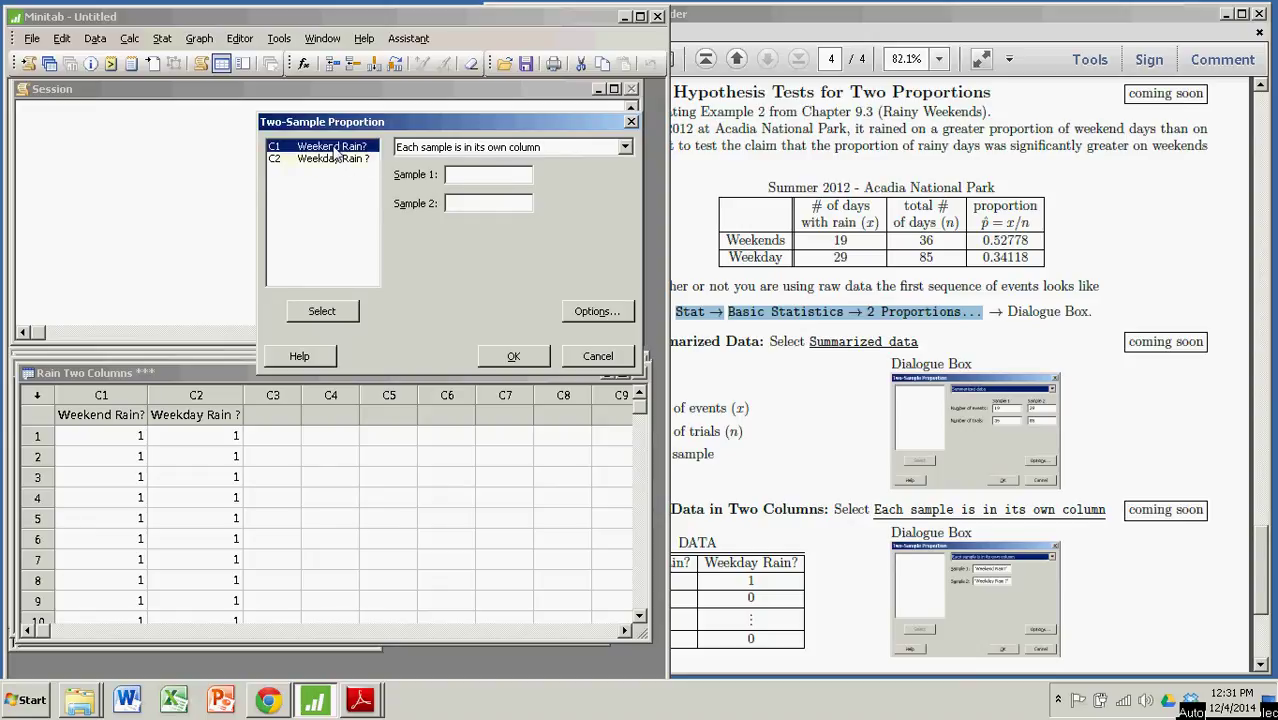
pyautogui.click(322, 312)
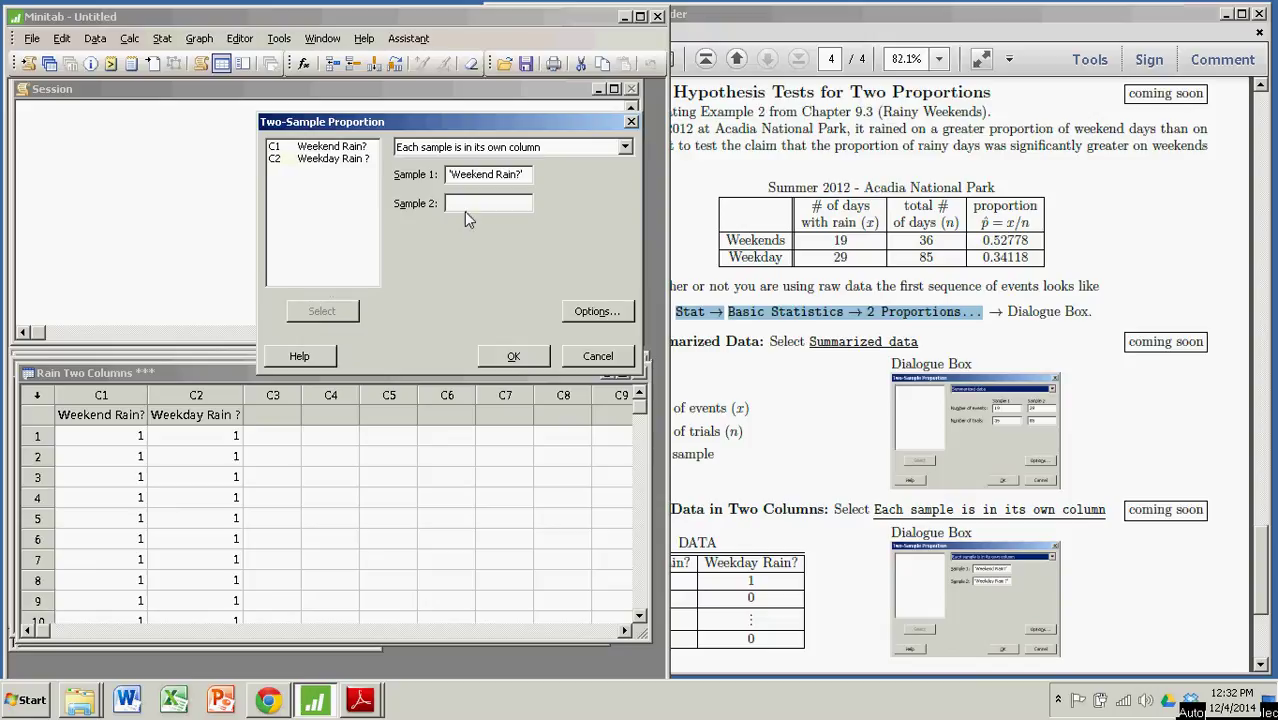
pyautogui.click(333, 159)
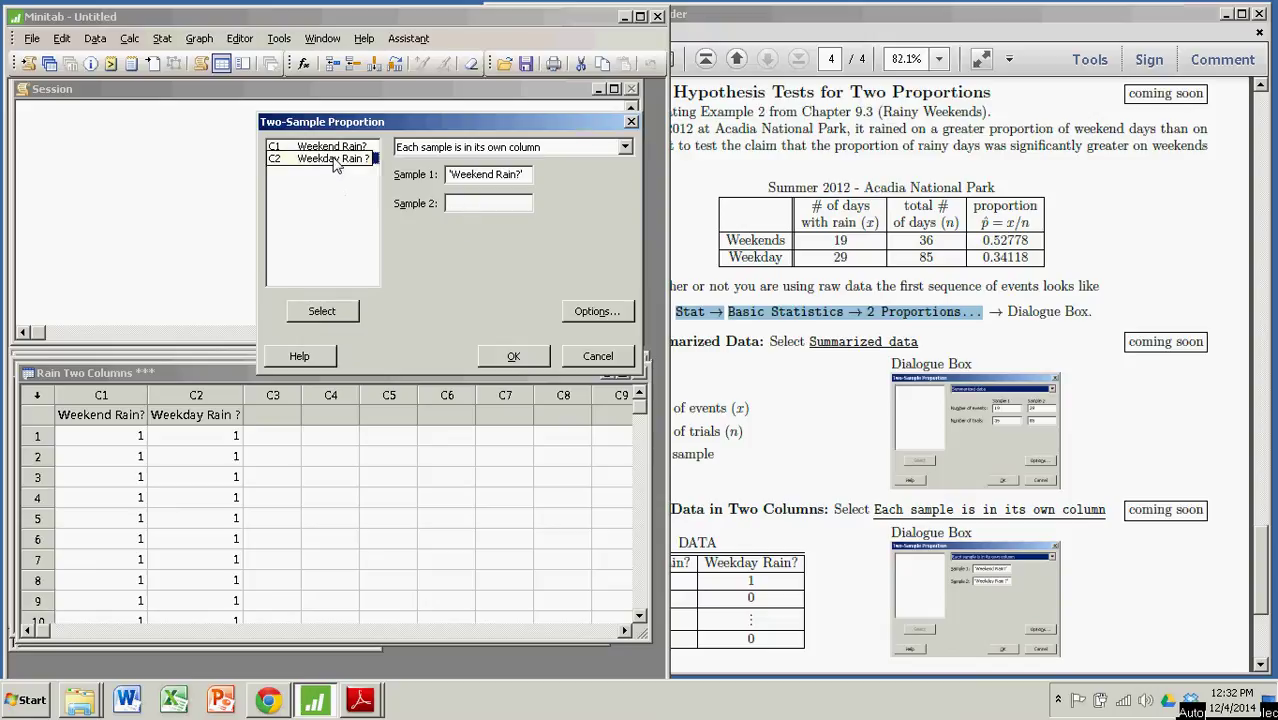
pyautogui.click(322, 312)
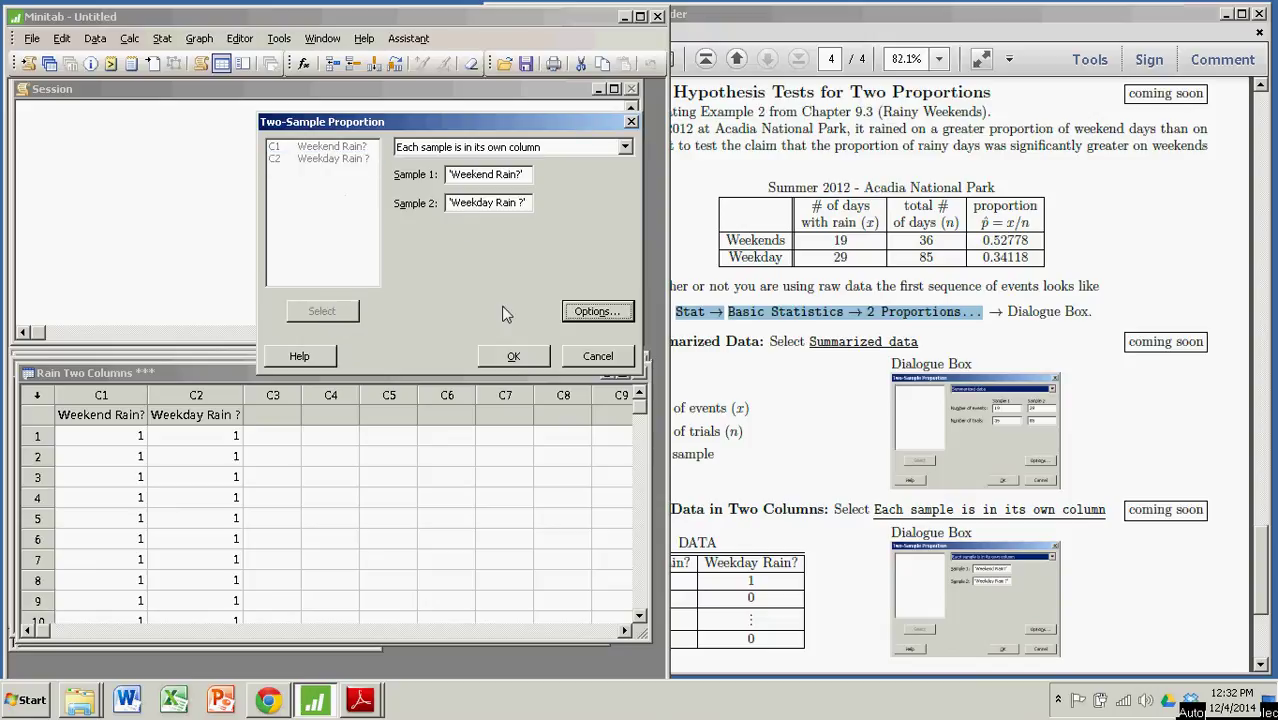
# Step: In Options, keep hypothesized difference 0, choose 'Difference > hypothesized difference' and the pooled proportion estimate
pyautogui.click(597, 311)
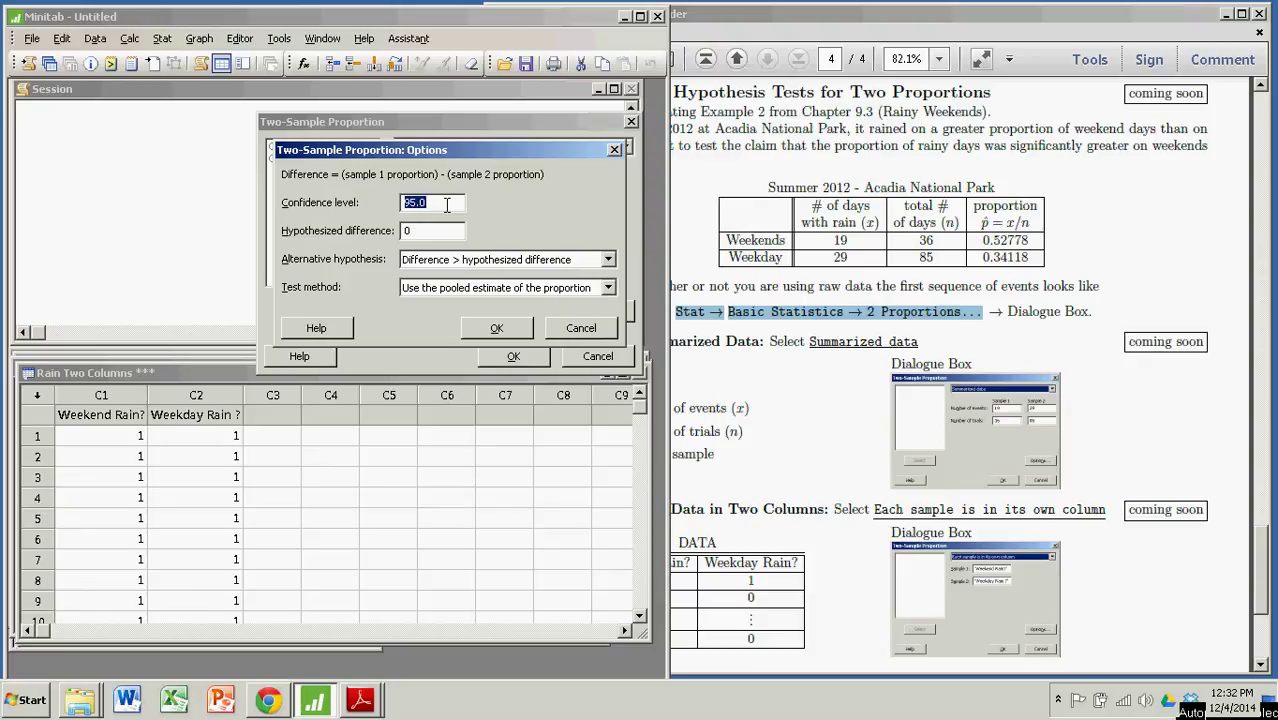
pyautogui.click(434, 230)
pyautogui.doubleClick(407, 230)
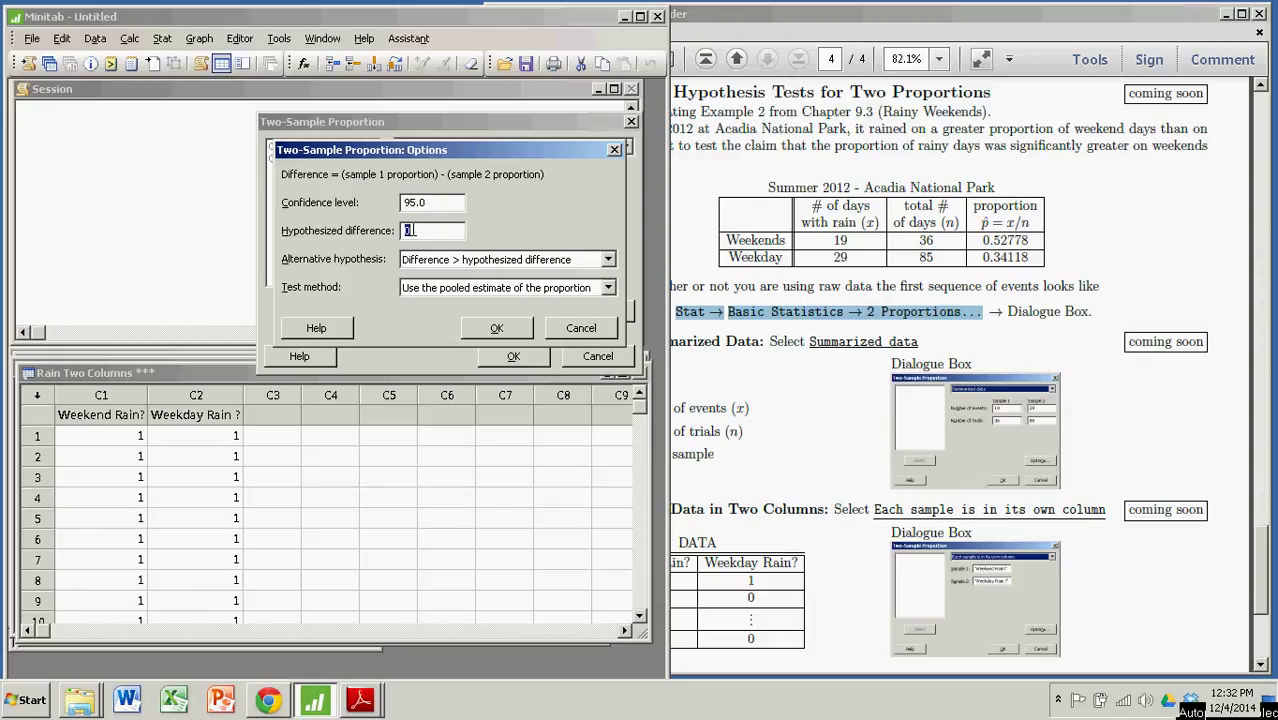
pyautogui.click(414, 230)
pyautogui.click(607, 260)
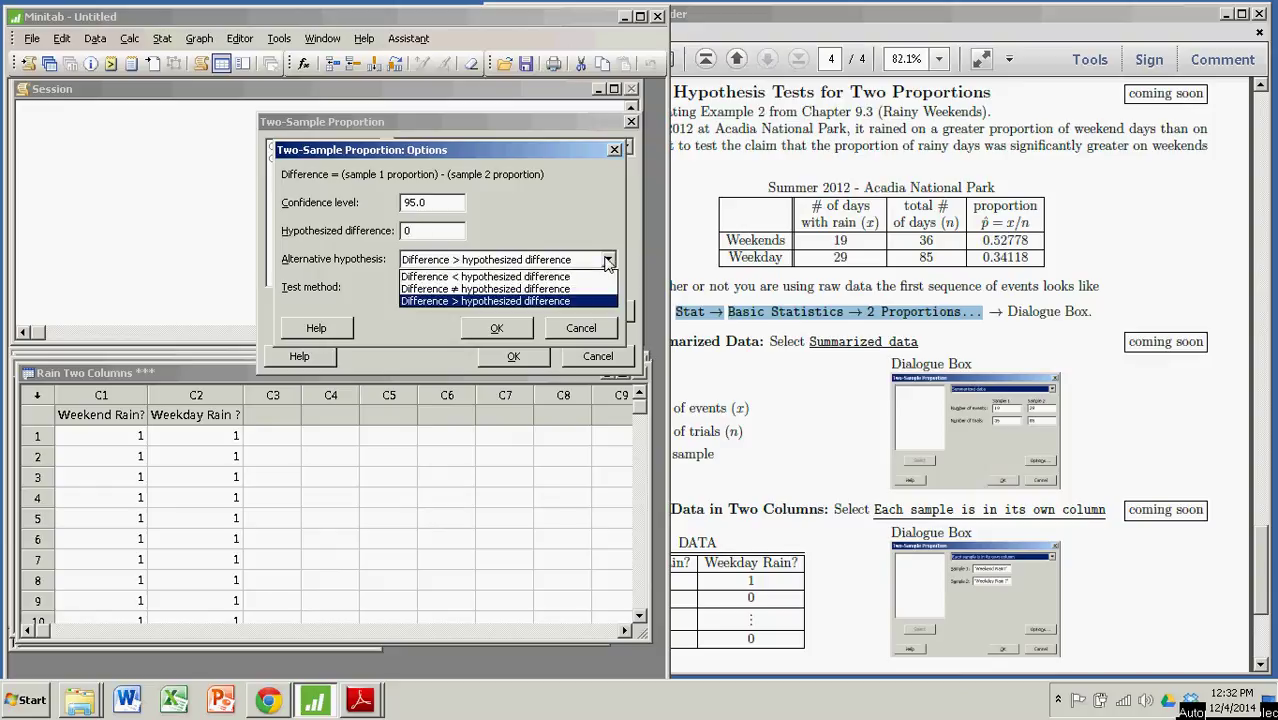
pyautogui.click(502, 299)
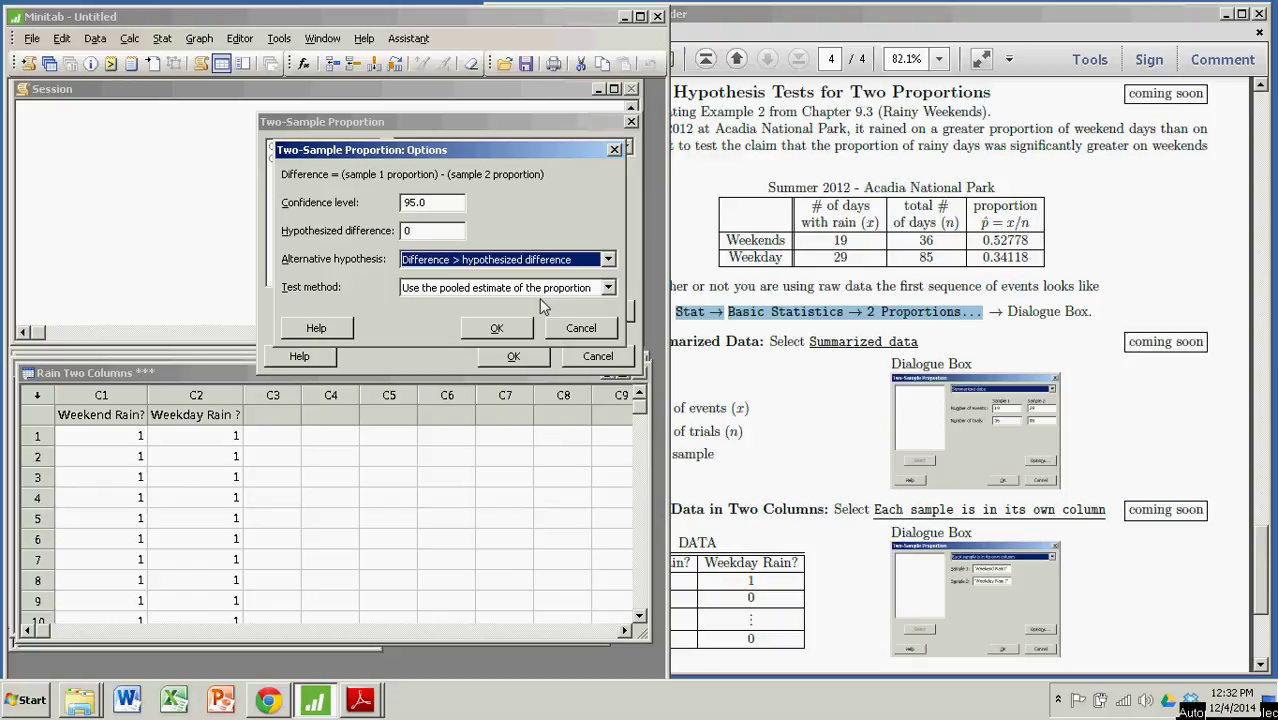
pyautogui.click(606, 290)
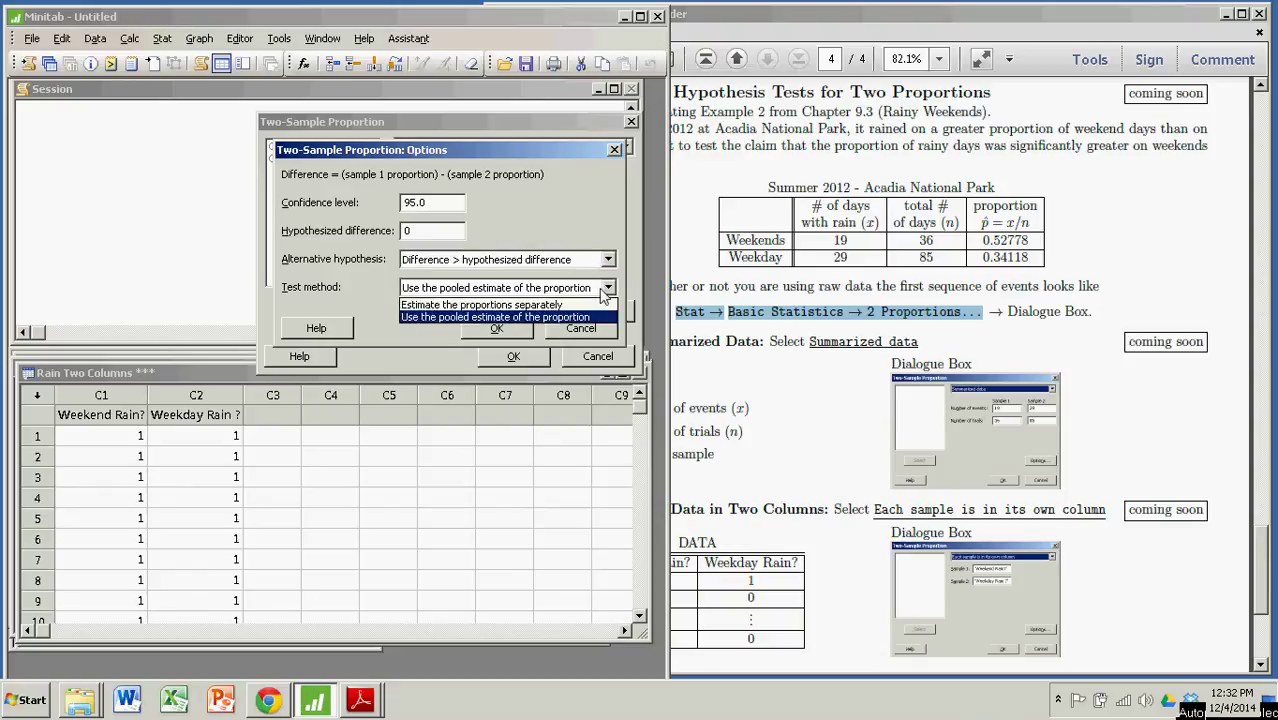
pyautogui.click(517, 316)
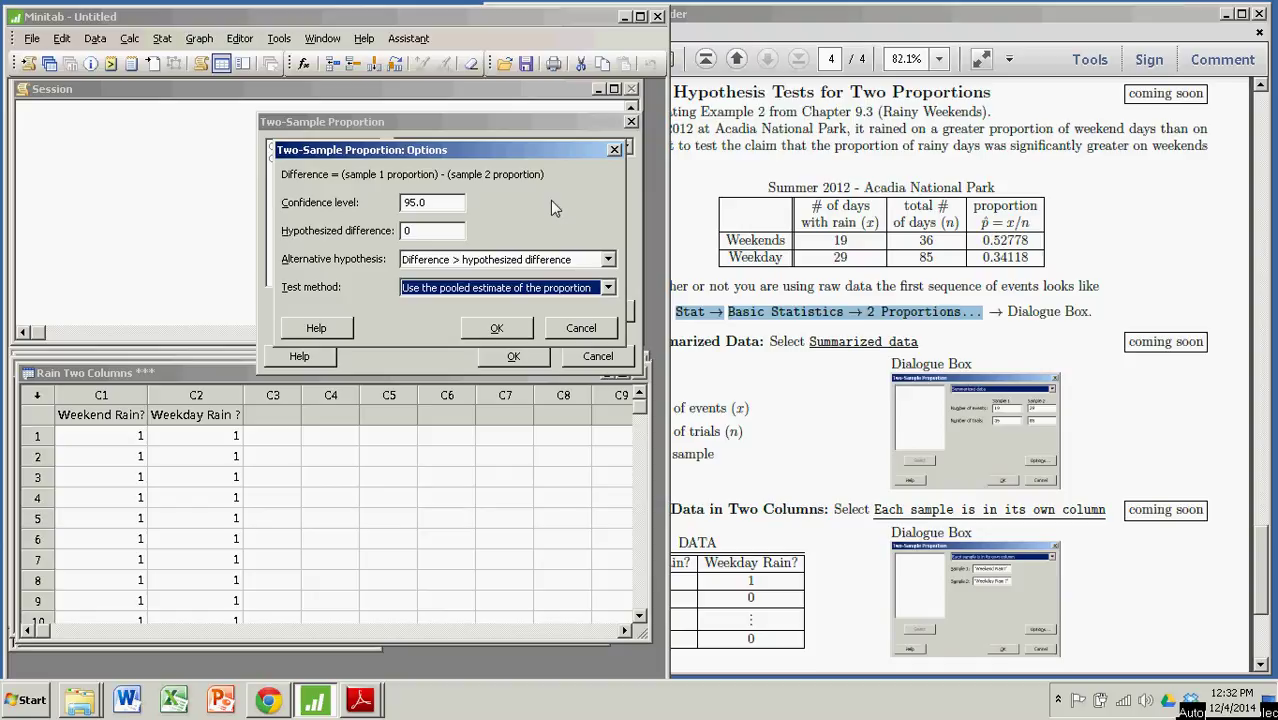
# Step: Double-check the pooled estimate test method and confirm the test options
pyautogui.click(419, 230)
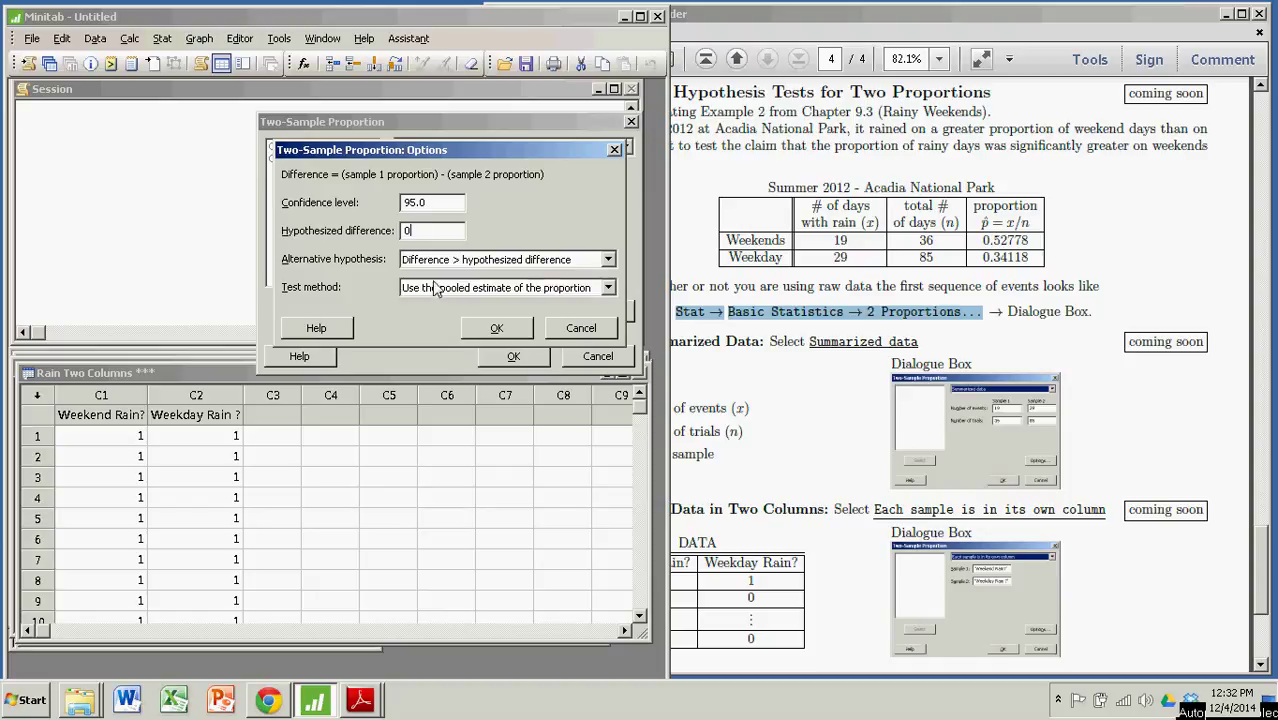
pyautogui.click(545, 289)
pyautogui.click(535, 318)
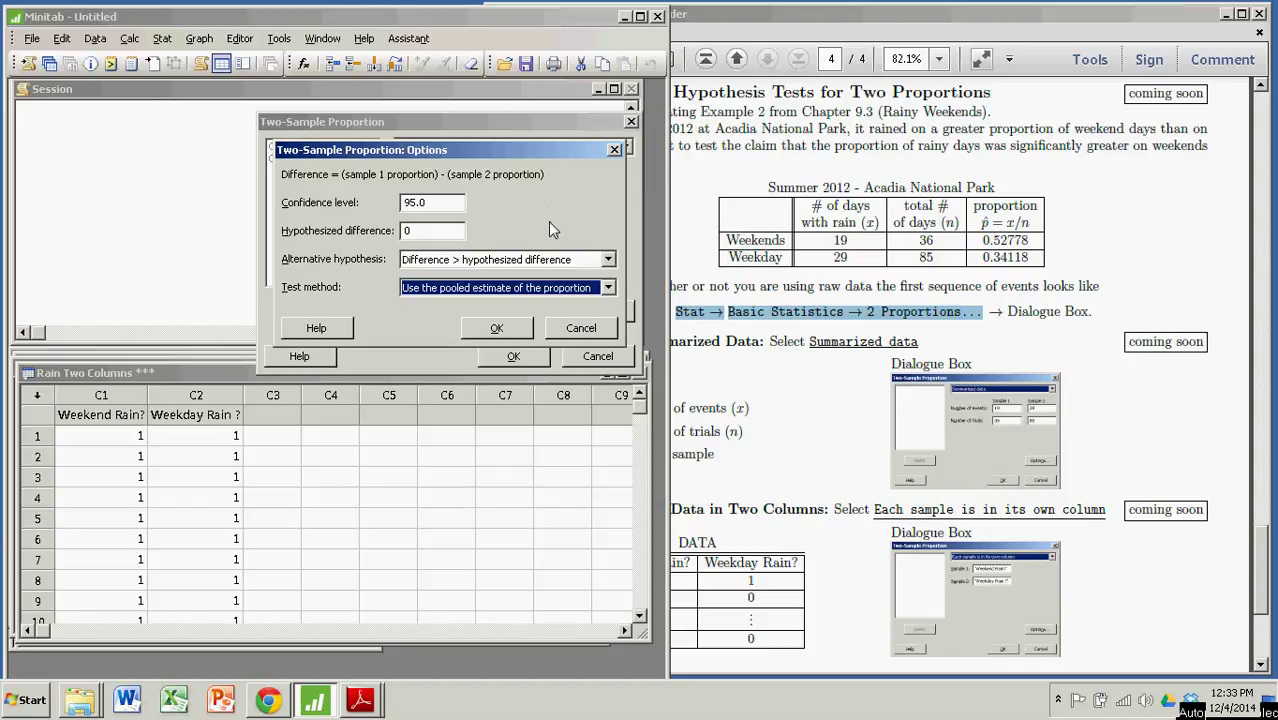
pyautogui.click(606, 288)
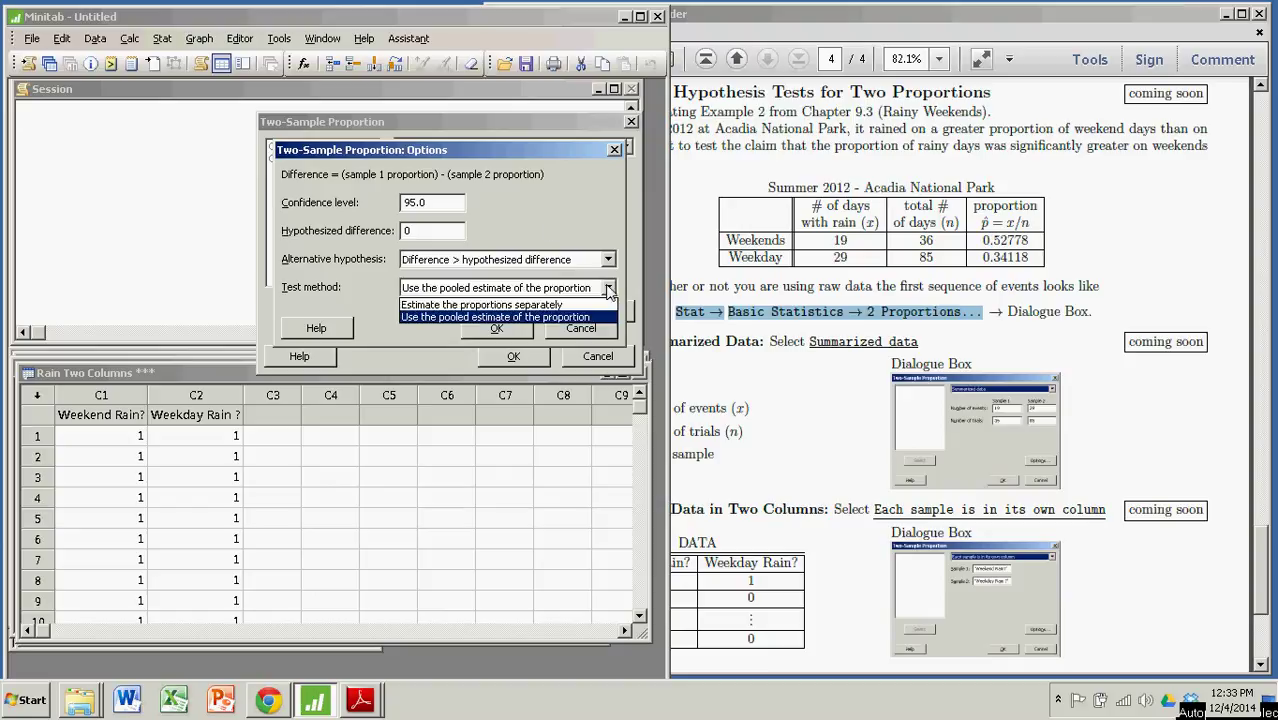
pyautogui.click(504, 316)
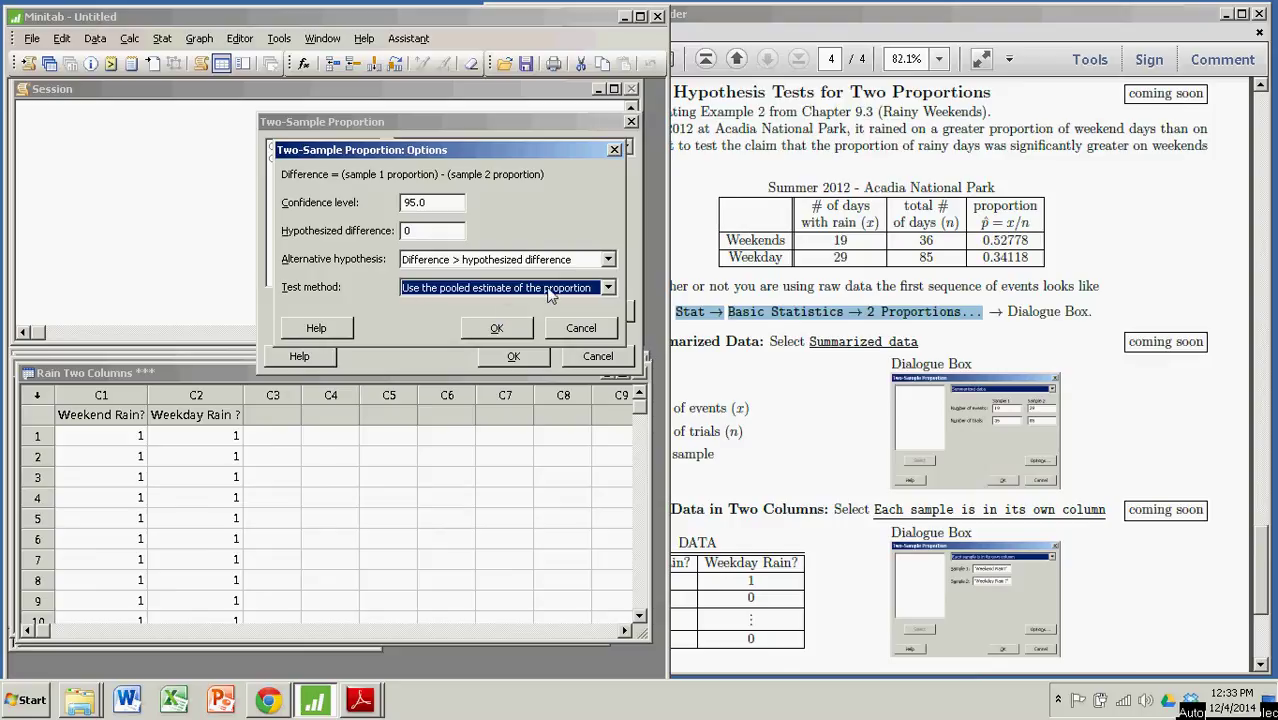
pyautogui.click(496, 328)
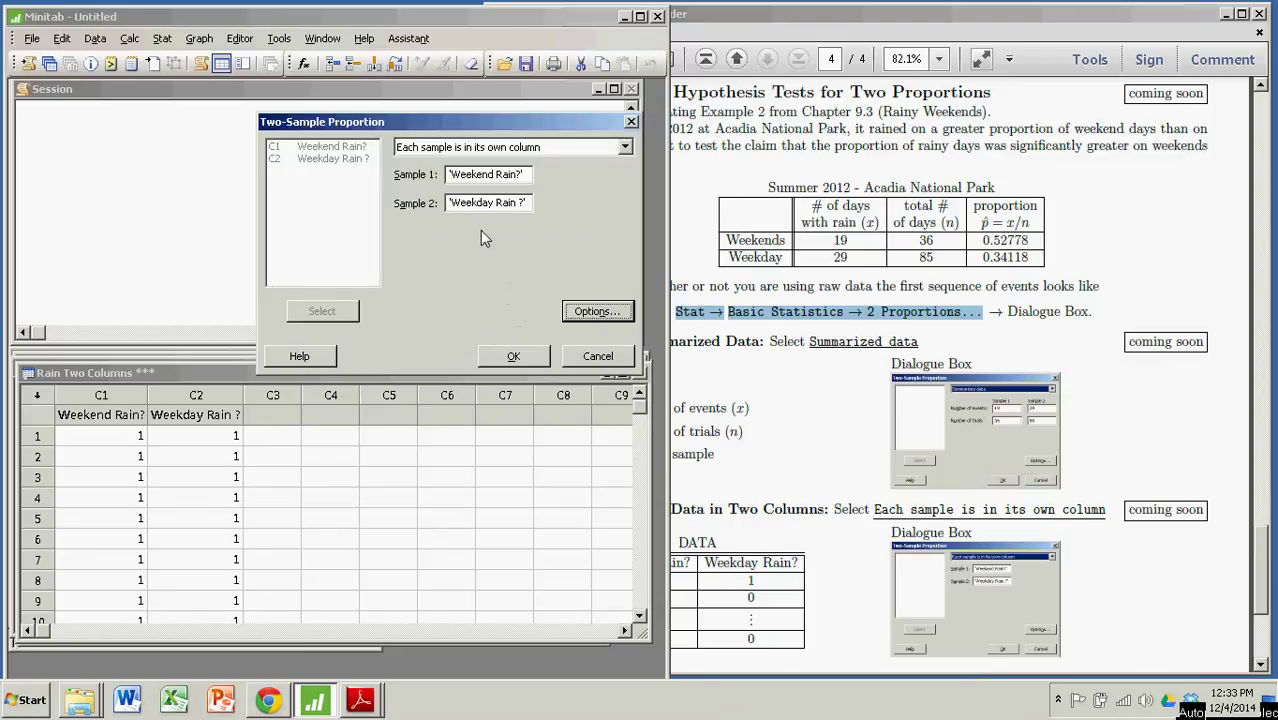
# Step: Run the test, glance at the Chapter 9.3 notes, and highlight the sample counts in the output
pyautogui.click(513, 356)
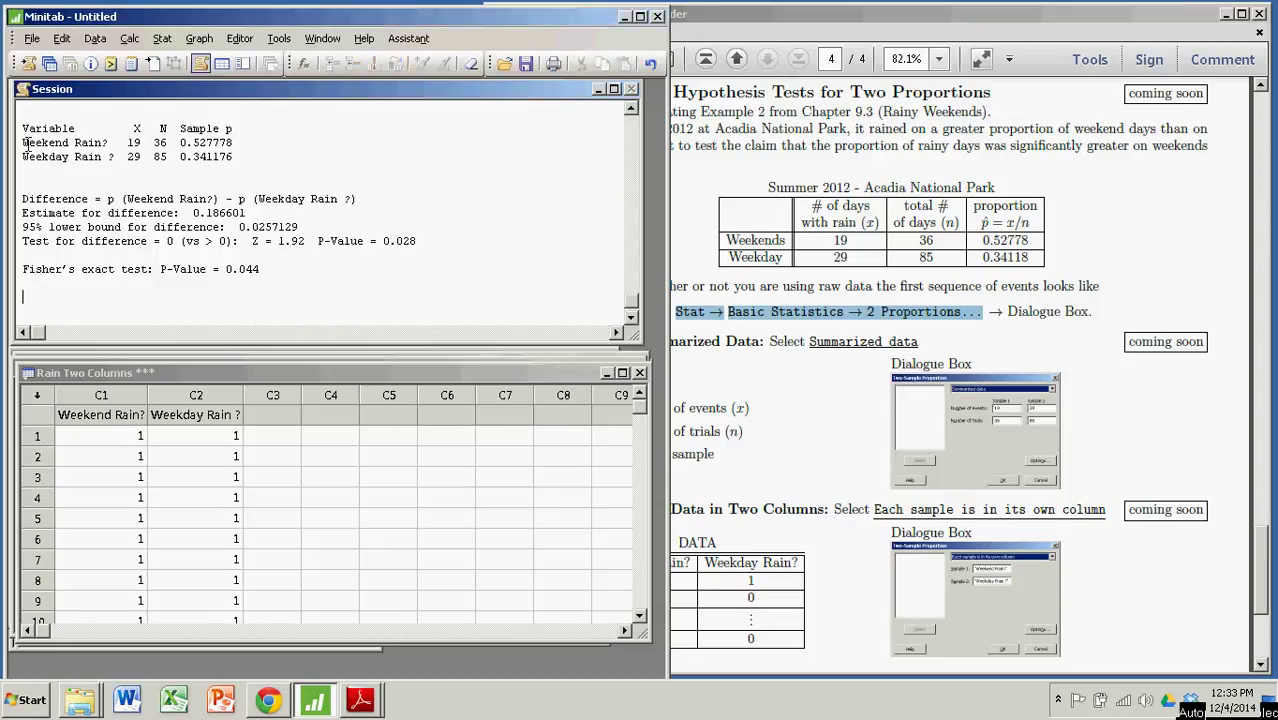
pyautogui.click(877, 212)
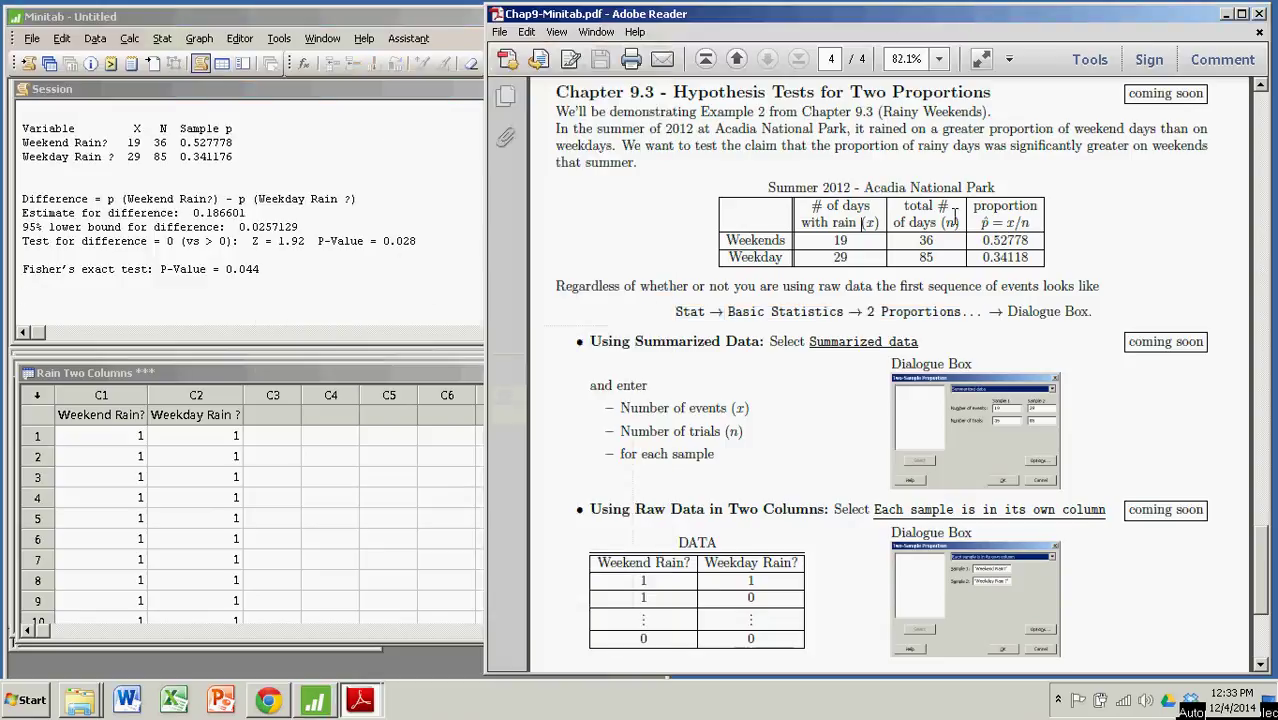
pyautogui.click(314, 160)
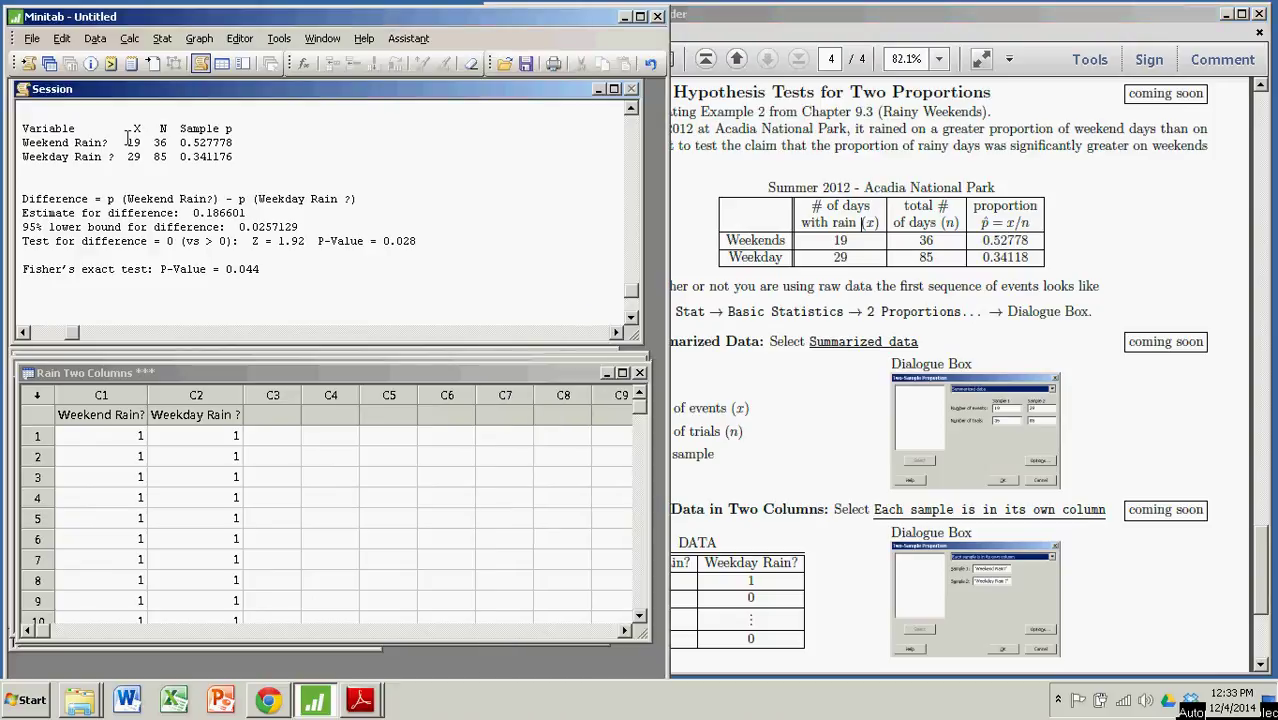
pyautogui.moveTo(127, 140); pyautogui.dragTo(234, 157)
# Step: Highlight the difference definition and the test-for-difference line in the Session output
pyautogui.click(289, 172)
pyautogui.doubleClick(111, 198)
pyautogui.moveTo(140, 198); pyautogui.dragTo(352, 200)
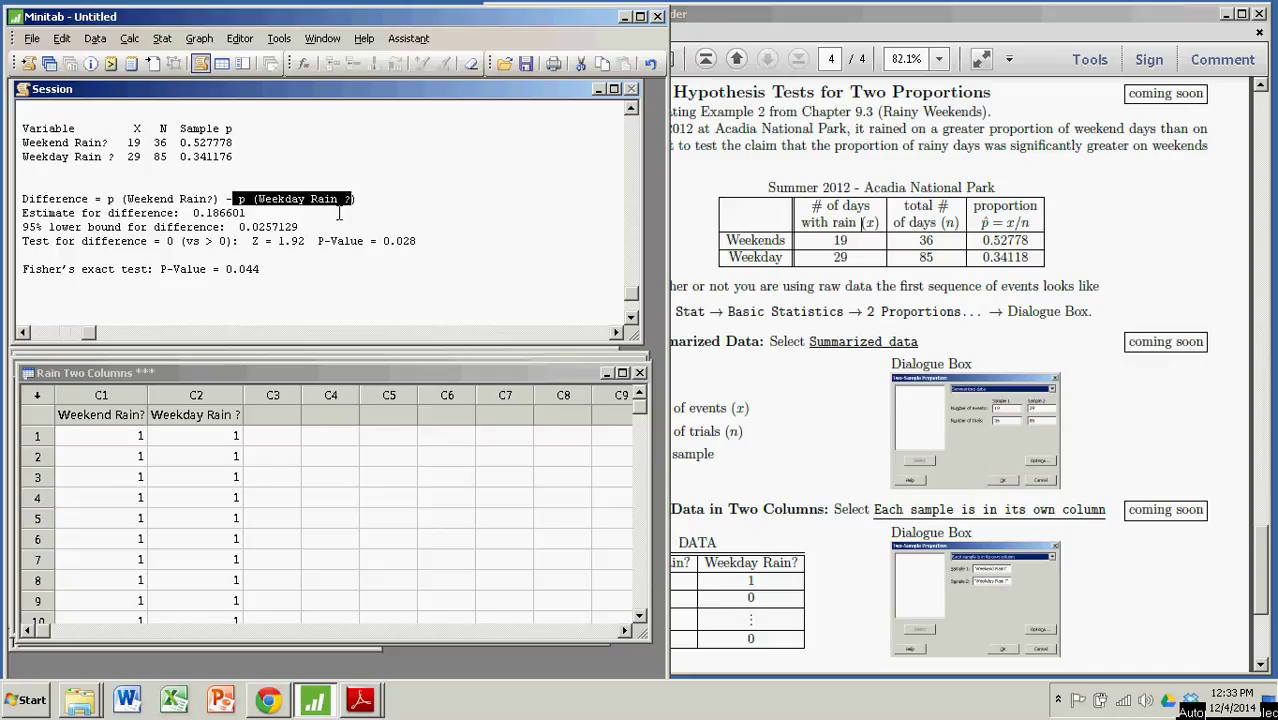
pyautogui.moveTo(22, 241); pyautogui.dragTo(307, 241)
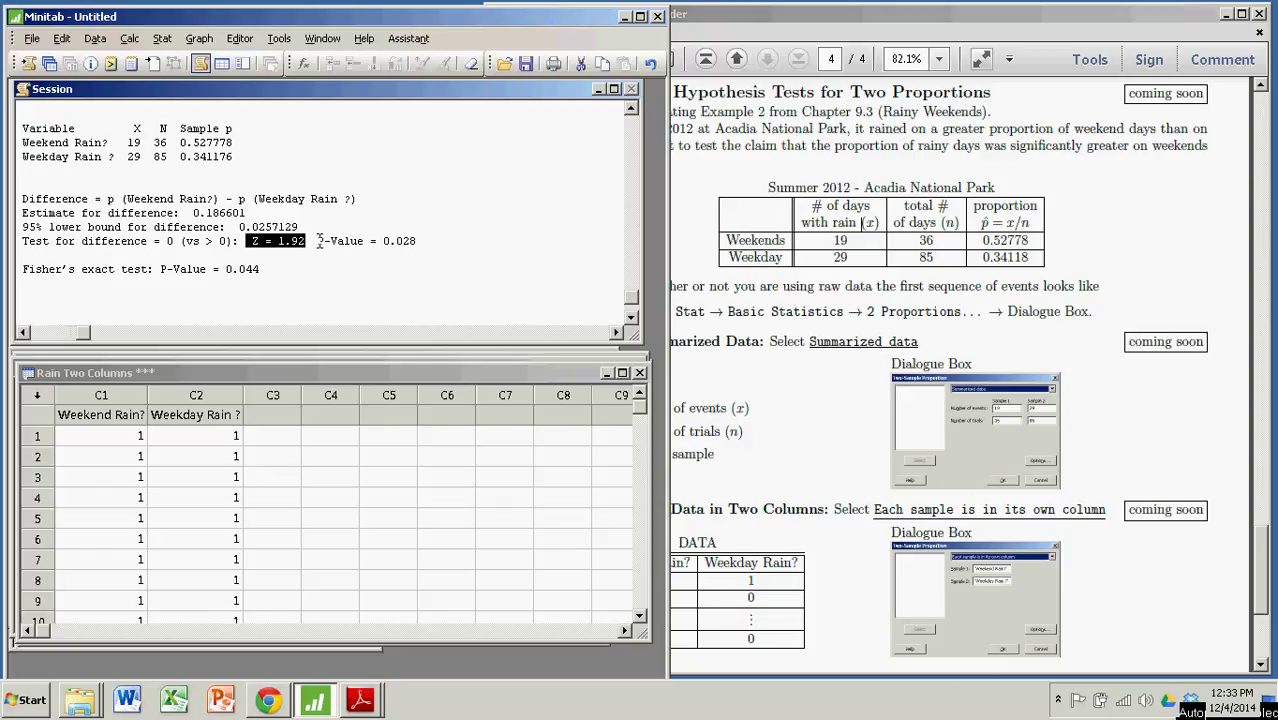
# Step: Highlight P-Value = 0.028, then bring the Chapter 9.3 notes forward
pyautogui.moveTo(318, 241); pyautogui.dragTo(414, 241)
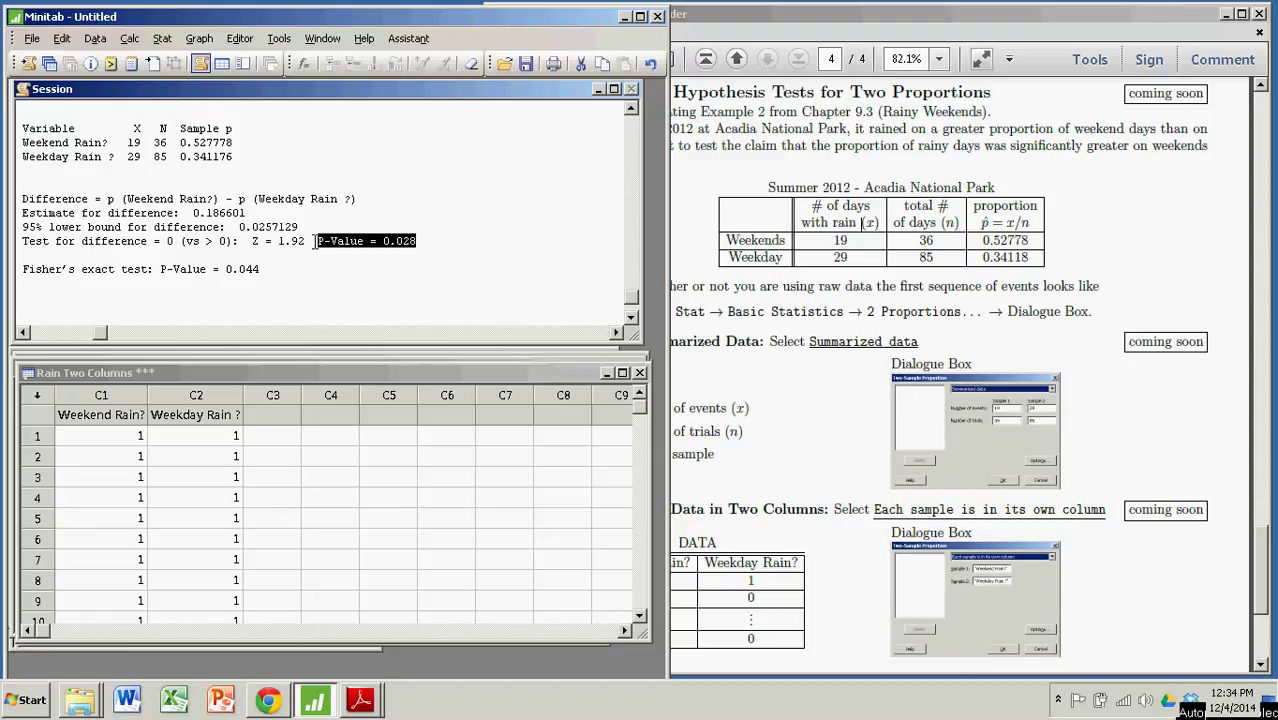
pyautogui.moveTo(317, 241); pyautogui.dragTo(421, 239)
pyautogui.moveTo(317, 241); pyautogui.dragTo(421, 246)
pyautogui.click(732, 146)
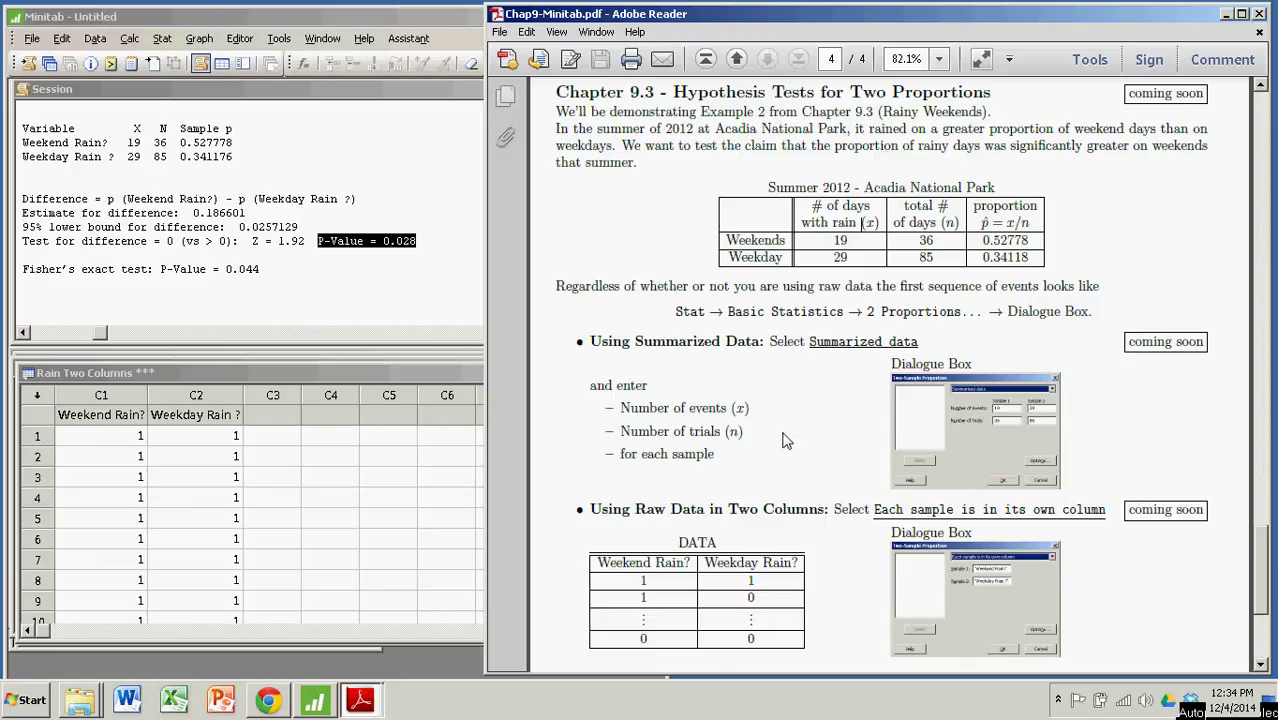
# Step: Scroll the PDF down to the pooled-estimate 'Important' note and back, then return to Minitab
pyautogui.scroll(-3, 797, 434)
pyautogui.scroll(-1, 840, 449)
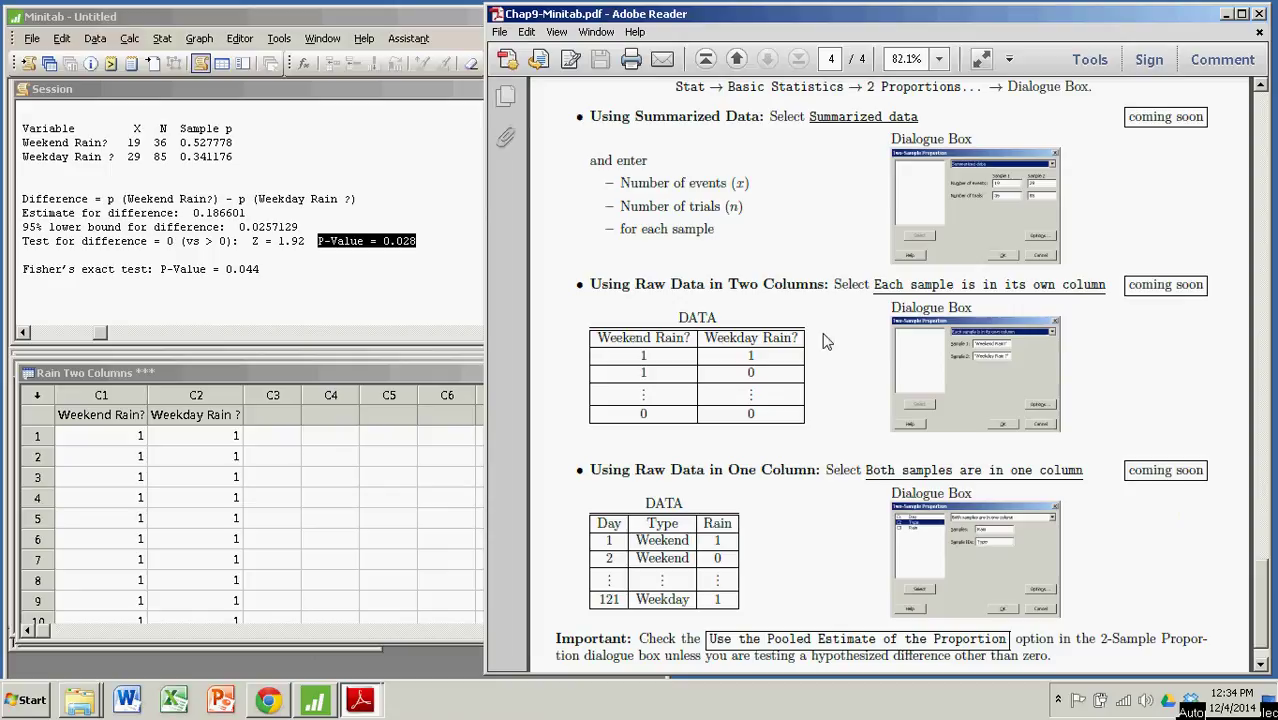
pyautogui.scroll(-1, 826, 340)
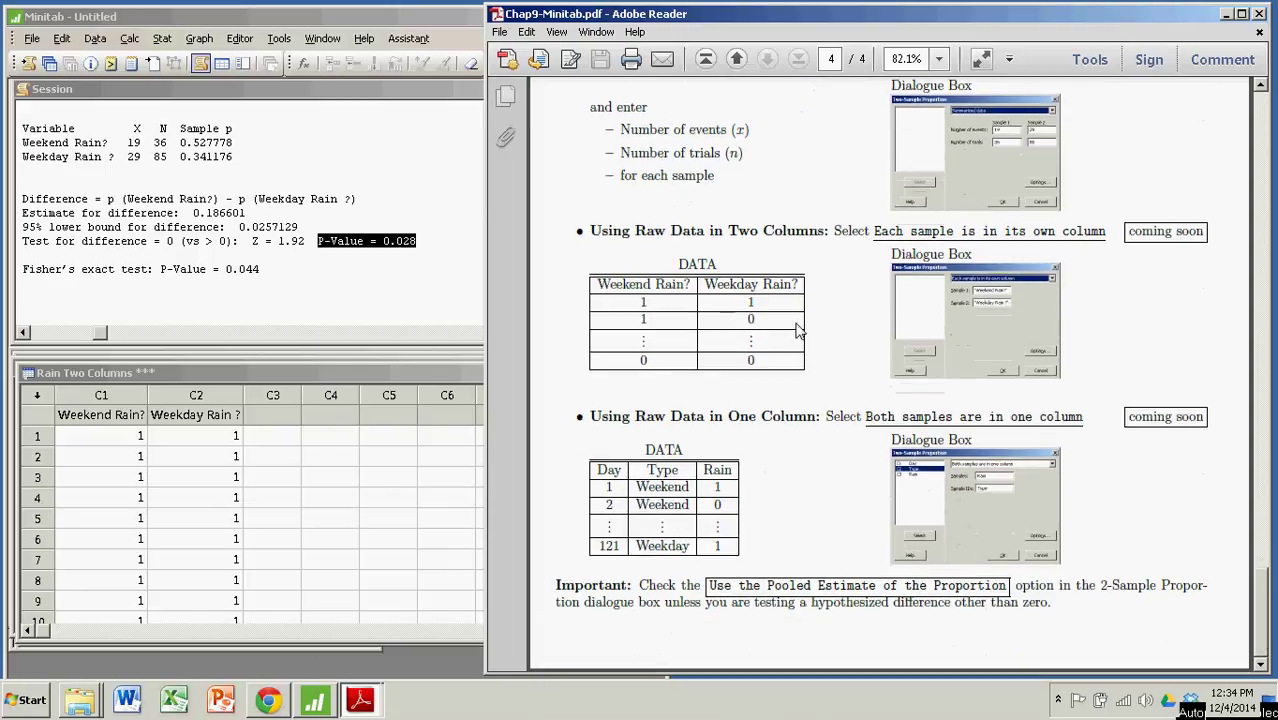
pyautogui.scroll(3, 831, 332)
pyautogui.scroll(3, 831, 332)
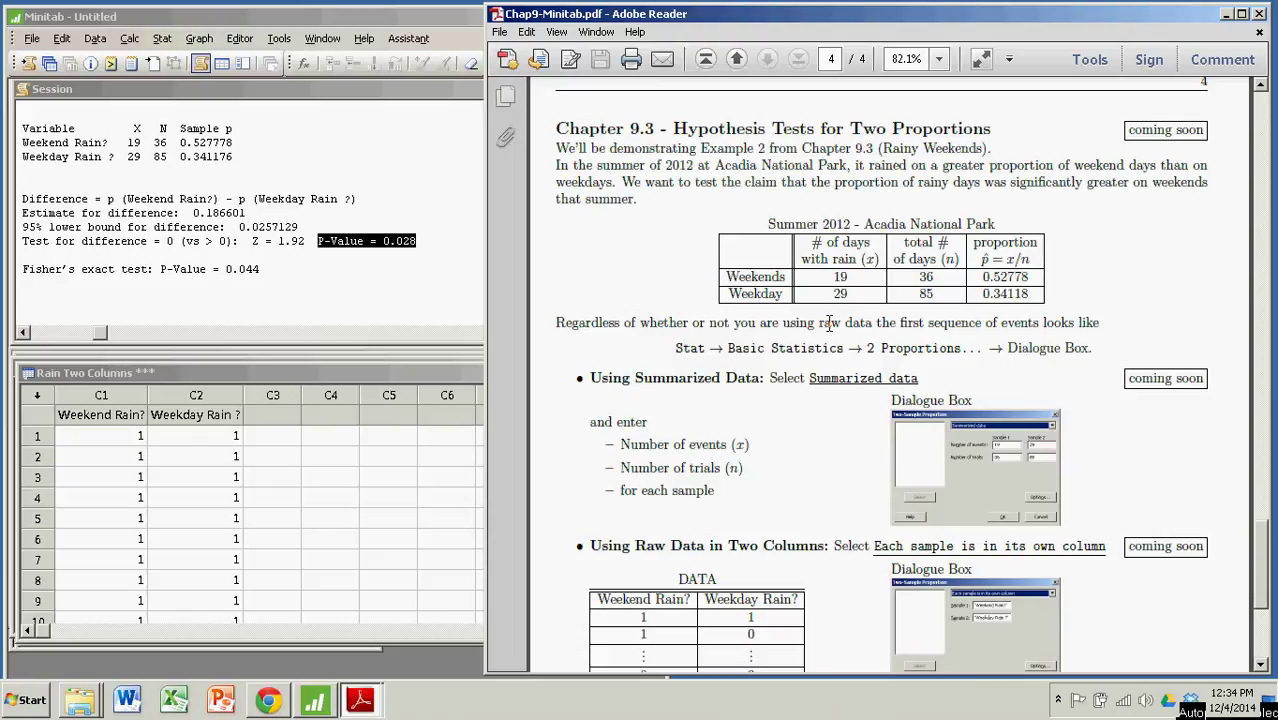
pyautogui.click(390, 25)
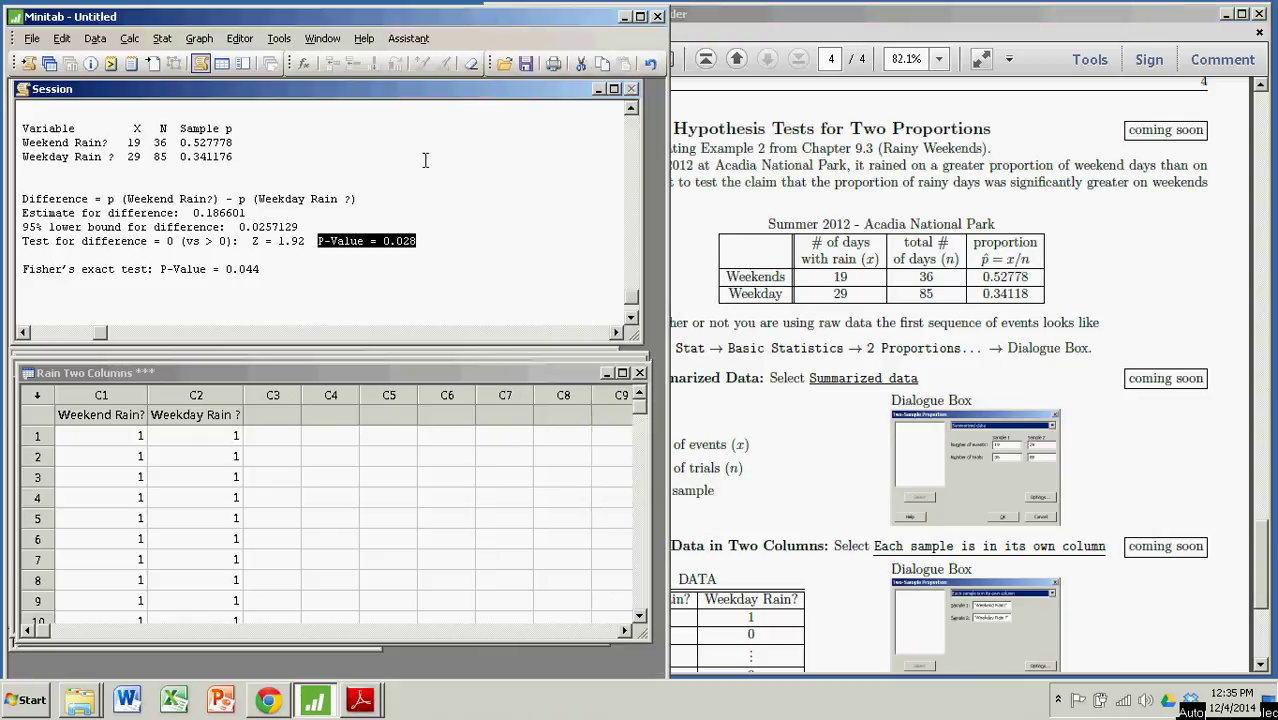